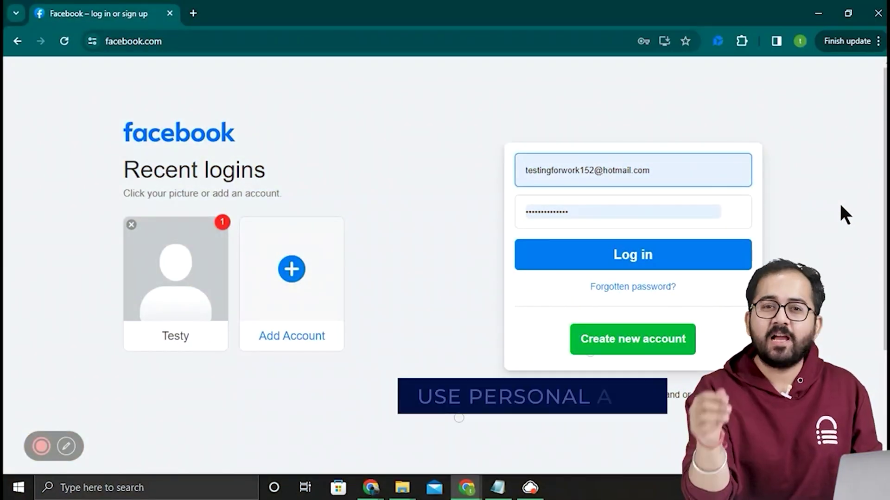
# Log in to Facebook and open the Create a Page form from the Menu.
pyautogui.click(711, 255)
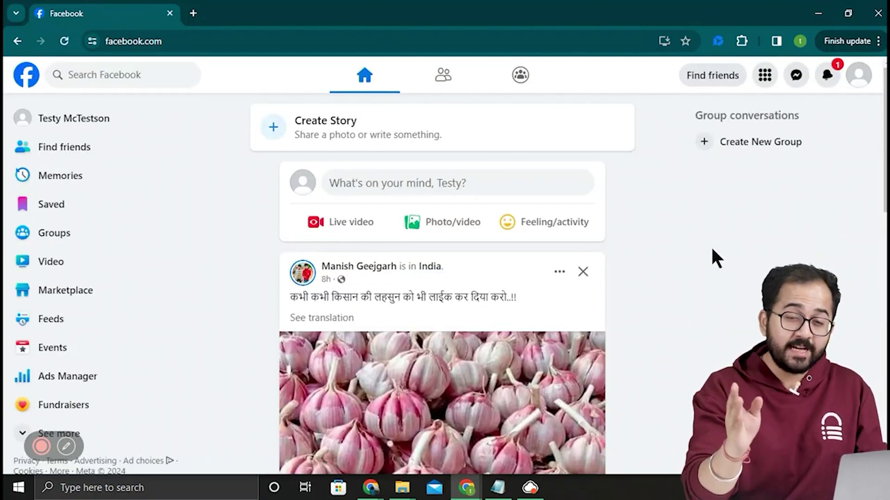
pyautogui.click(764, 83)
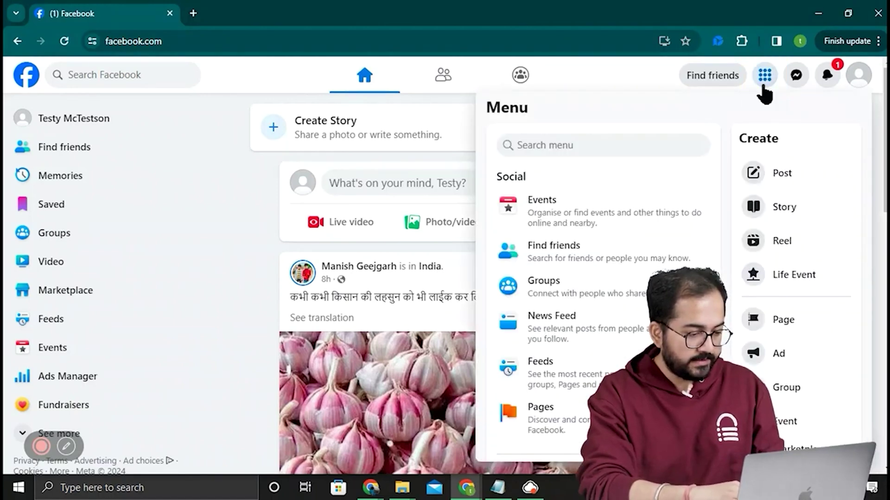
pyautogui.click(837, 330)
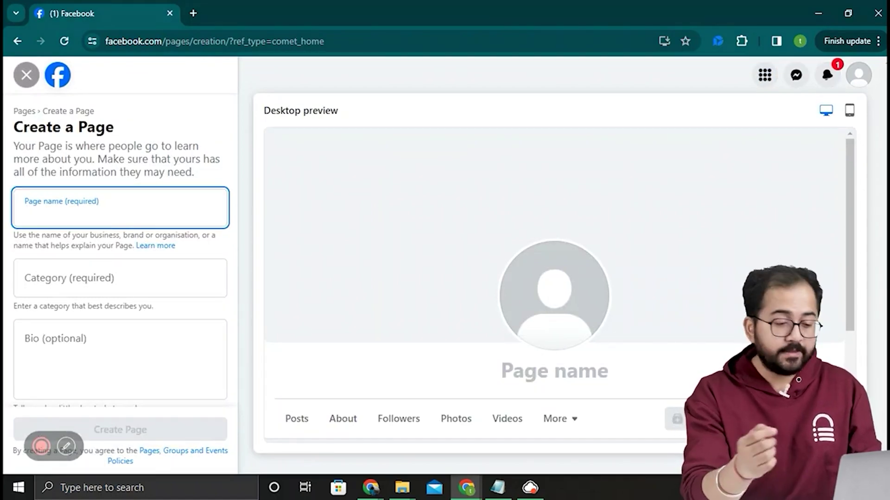
# Name the Page 'Brewmaster's Cafe', choose category Coffee shop, and write the single-origin coffee bio.
pyautogui.write("Brewmaster's Cafe")
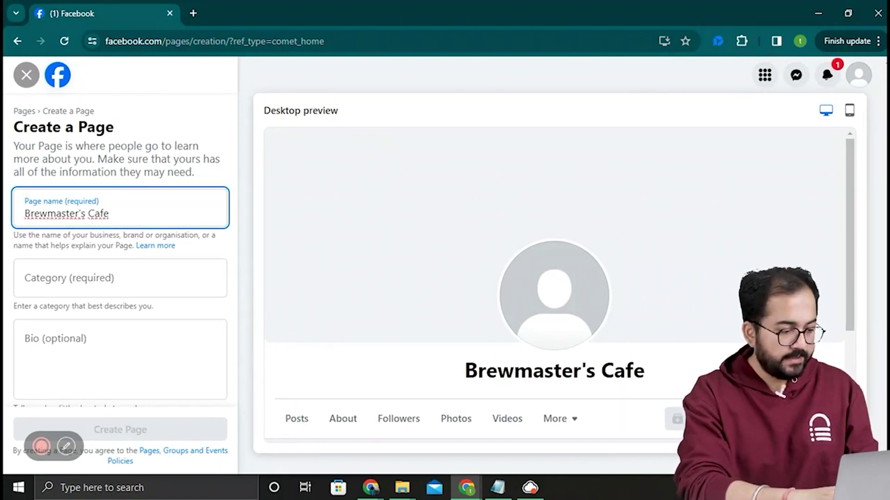
pyautogui.press('Tab')
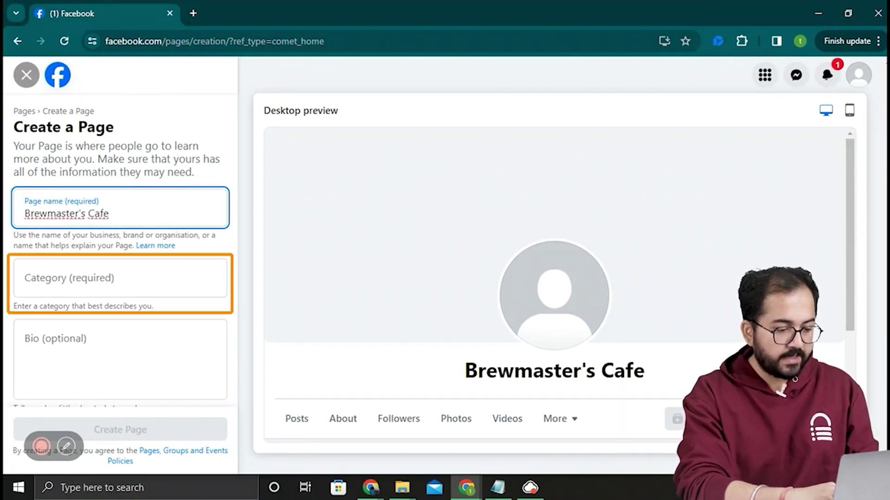
pyautogui.write('Coffee')
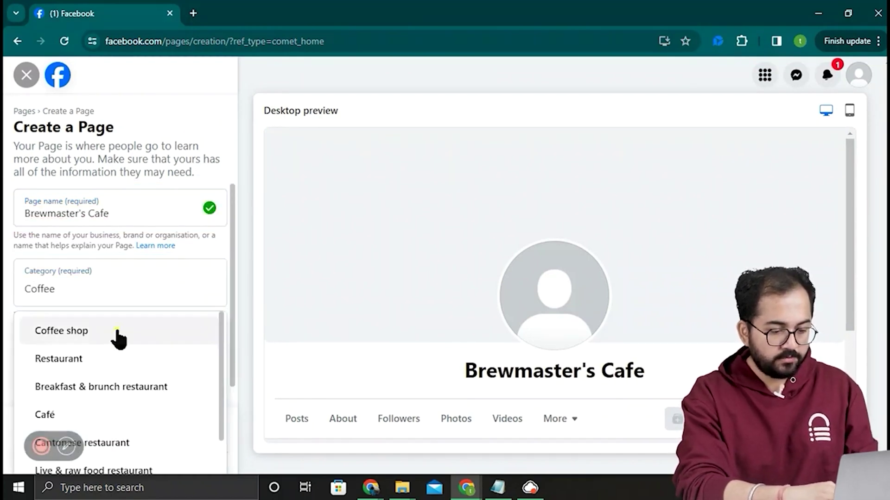
pyautogui.click(117, 337)
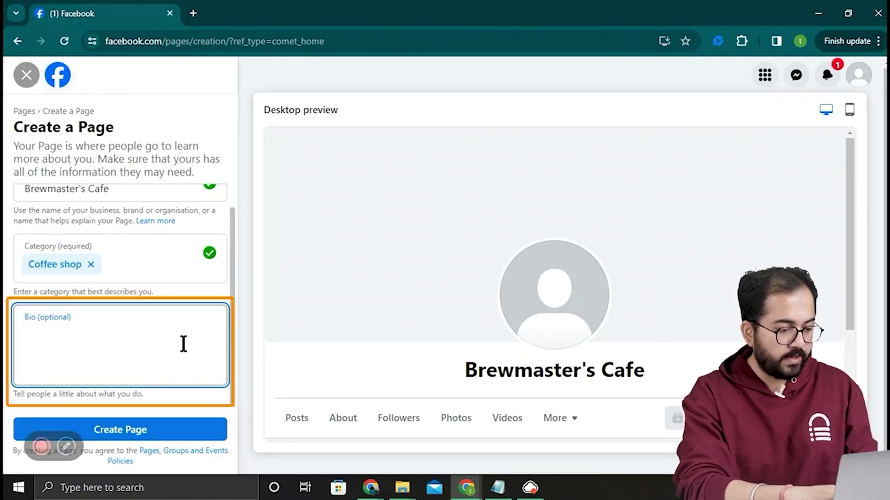
pyautogui.write('A')
pyautogui.press('BackSpace')
pyautogui.write('The one stop shop for single ori')
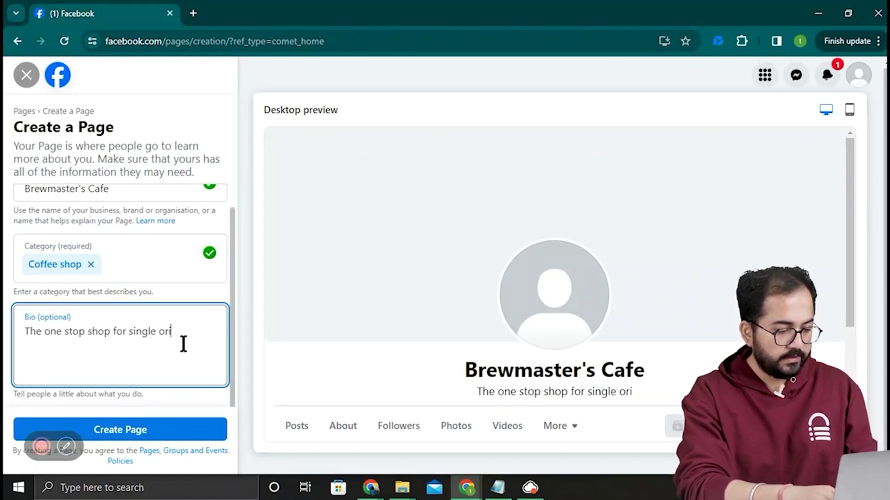
pyautogui.write('gin coffee from exclusive pl')
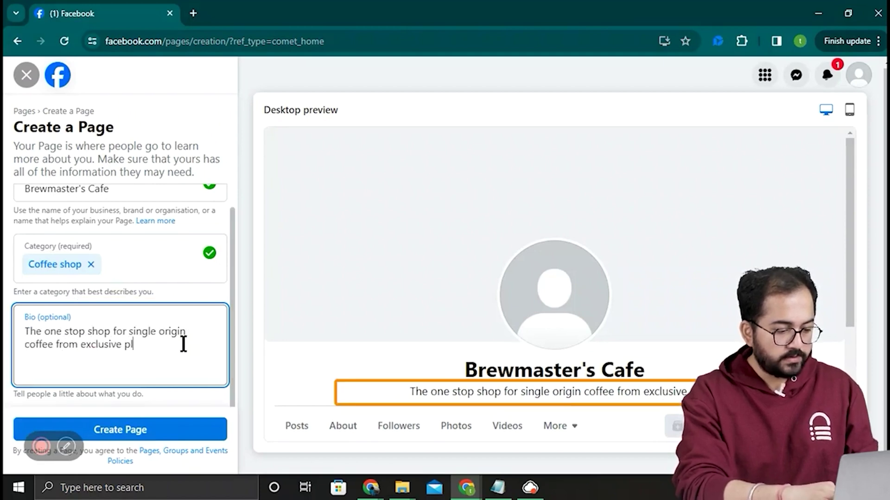
pyautogui.write('antations around the world.')
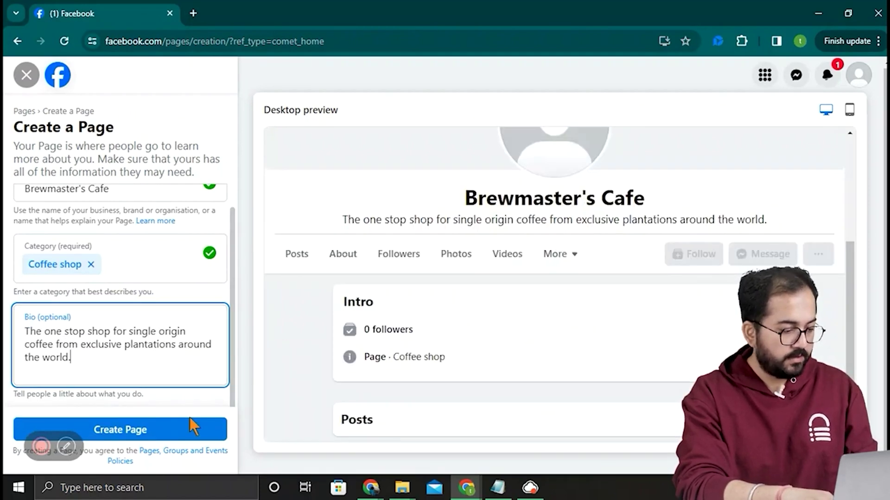
pyautogui.click(159, 430)
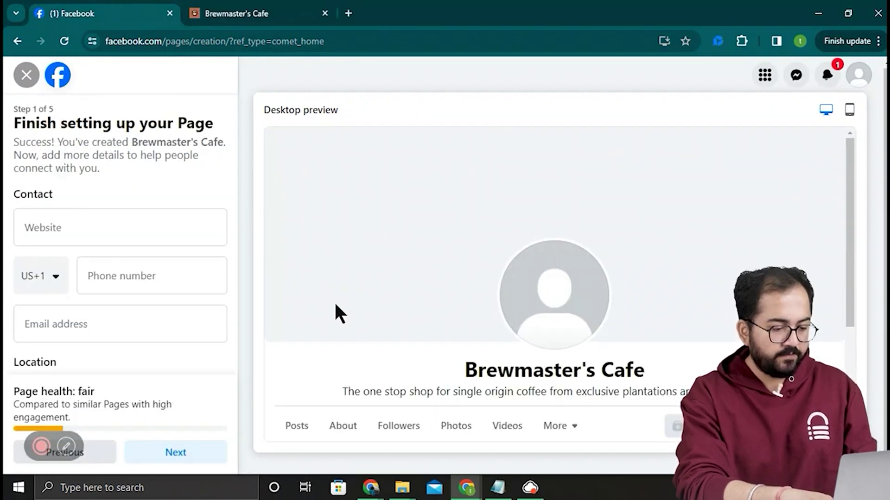
pyautogui.click(143, 232)
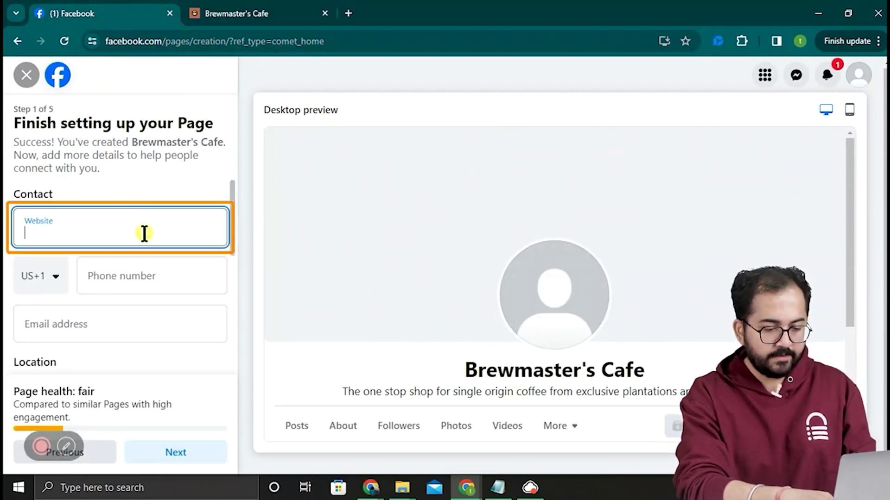
pyautogui.write('https://brewmasterscafe.com/')
pyautogui.scroll(-3, 186, 273)
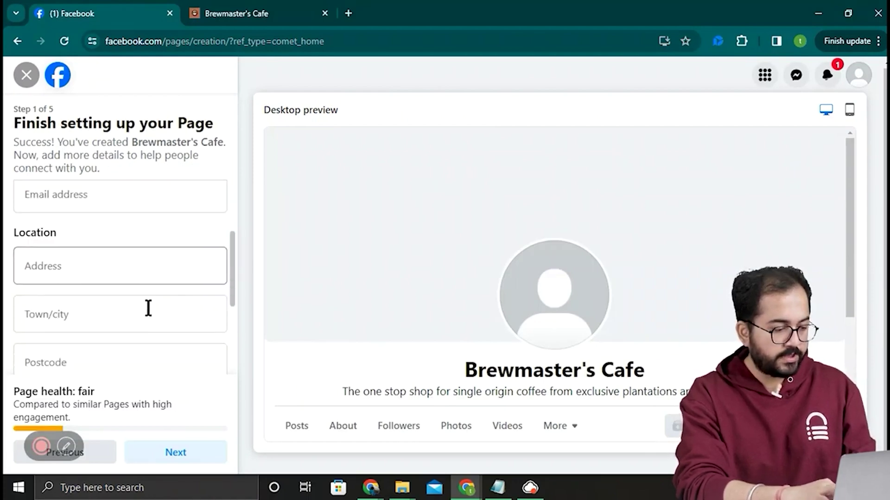
pyautogui.scroll(-3, 63, 227)
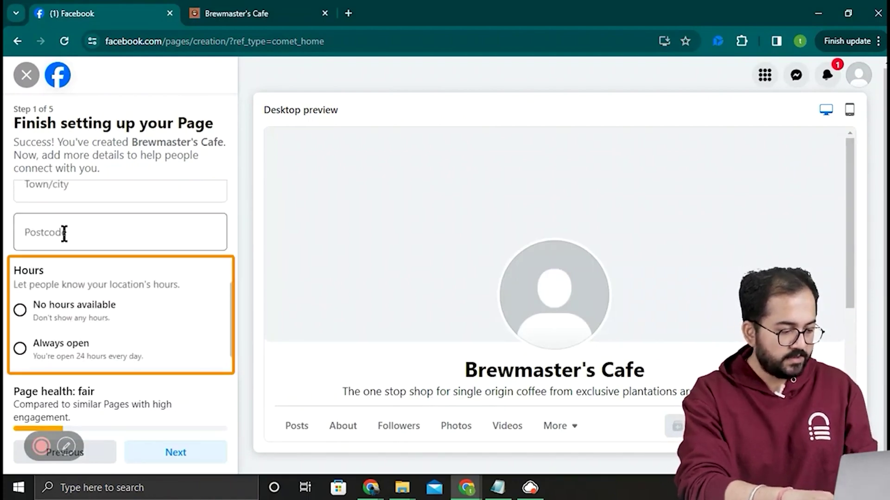
pyautogui.click(21, 309)
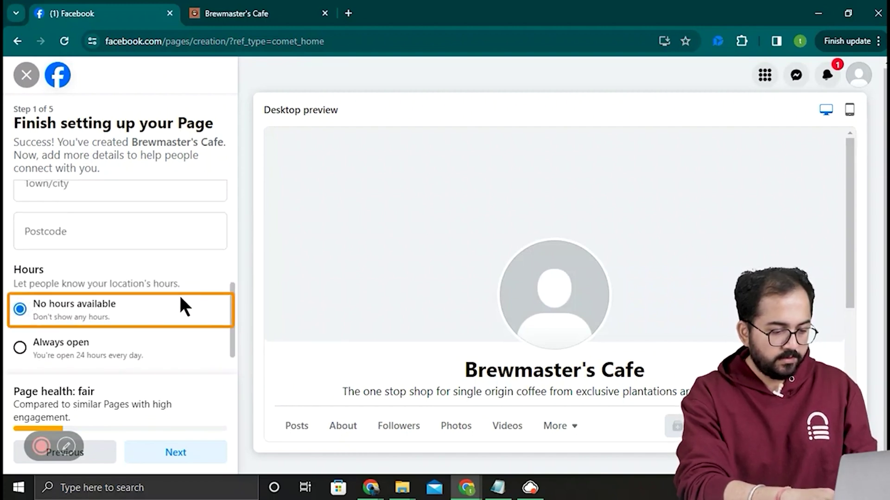
pyautogui.click(202, 452)
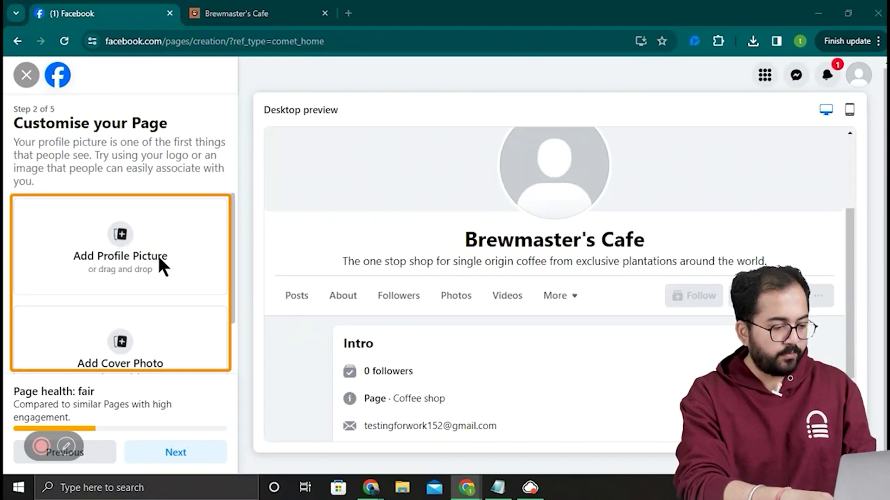
pyautogui.click(158, 255)
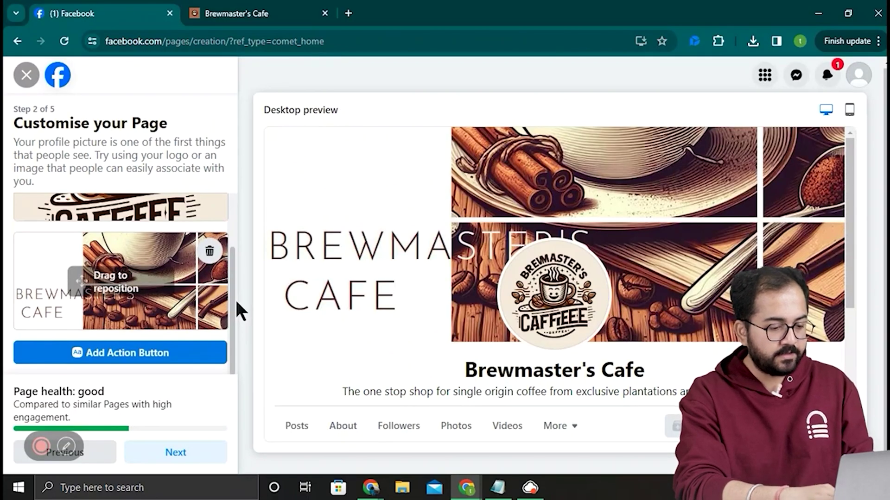
pyautogui.click(213, 358)
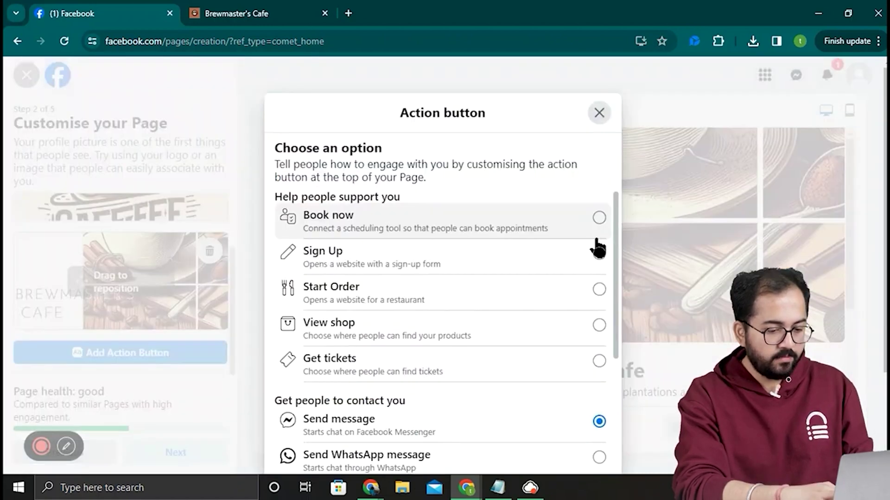
pyautogui.scroll(-4, 598, 248)
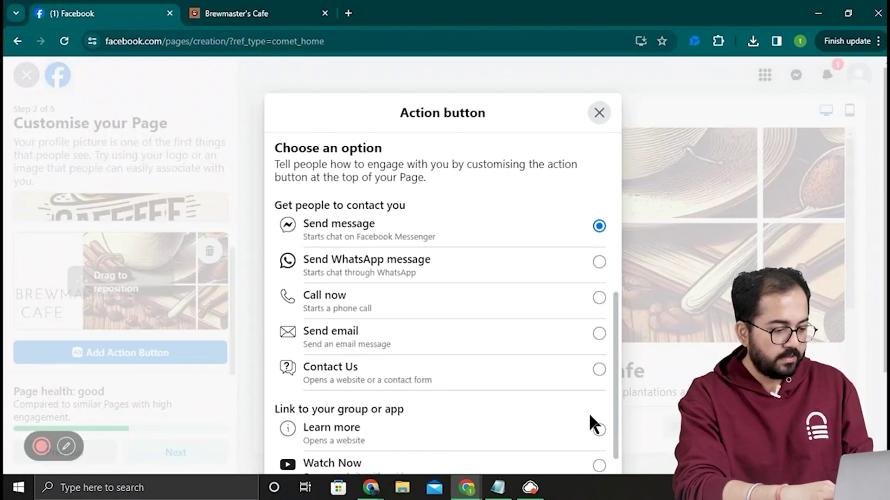
pyautogui.scroll(-3, 589, 425)
pyautogui.scroll(-3, 598, 433)
pyautogui.click(599, 335)
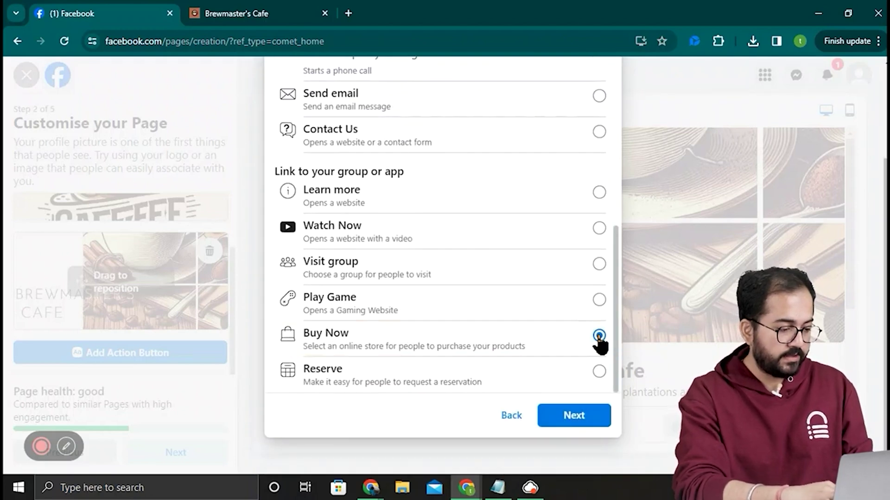
pyautogui.scroll(8, 561, 345)
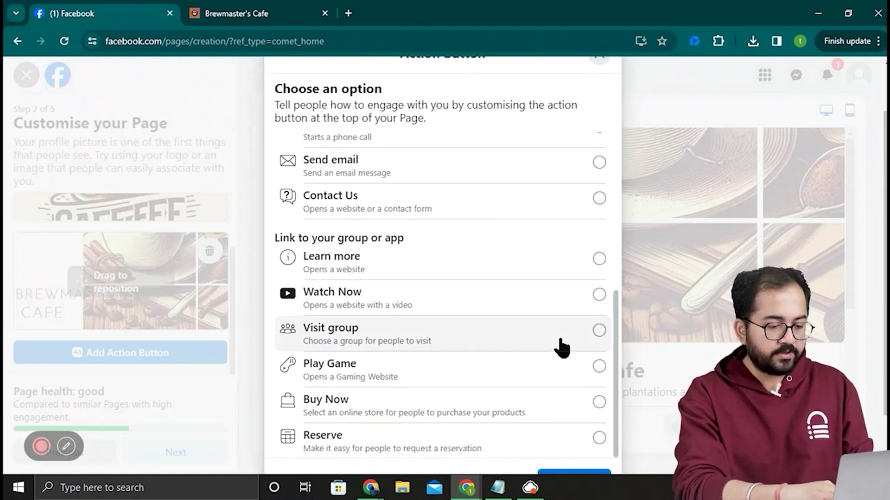
pyautogui.click(599, 266)
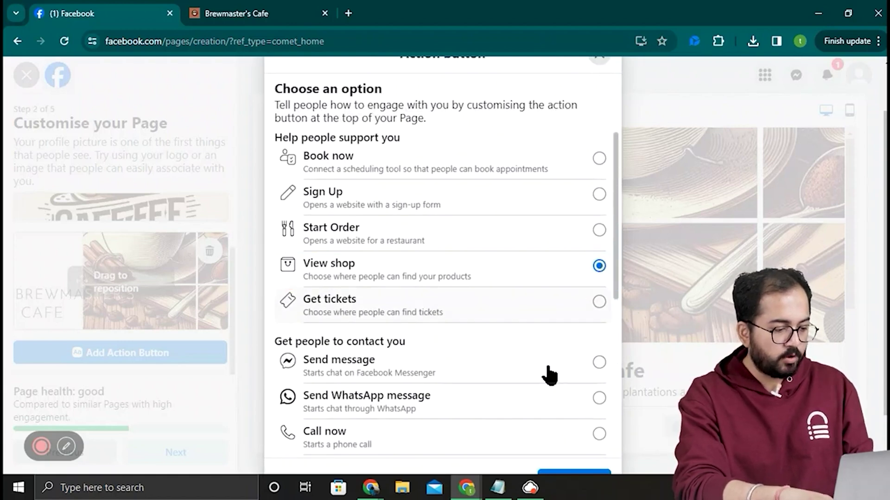
# Set the action button to Start Order linking to the cafe's shop URL, and save.
pyautogui.click(599, 230)
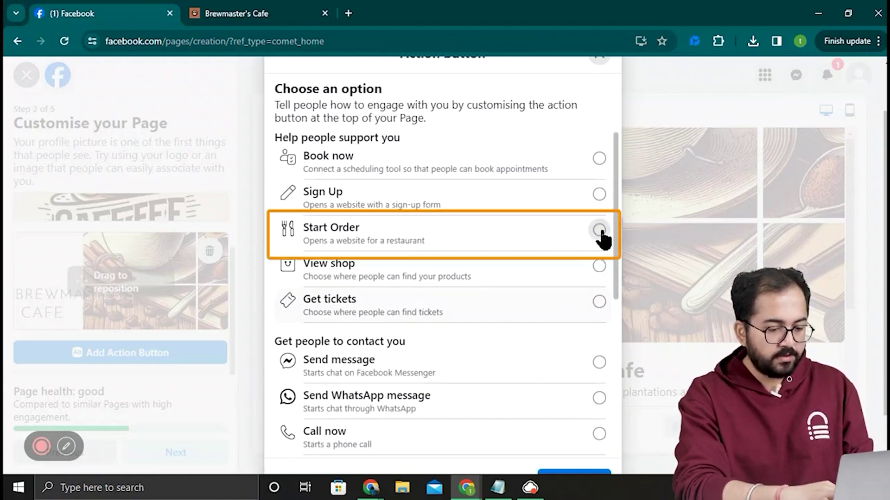
pyautogui.scroll(-4, 600, 235)
pyautogui.click(588, 429)
pyautogui.click(349, 235)
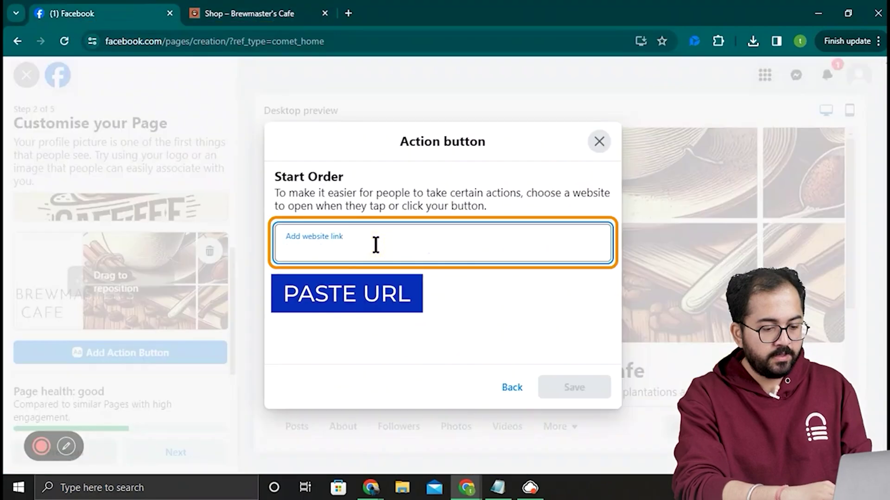
pyautogui.write('https://brewmasterscafe.com/index.php/shop/')
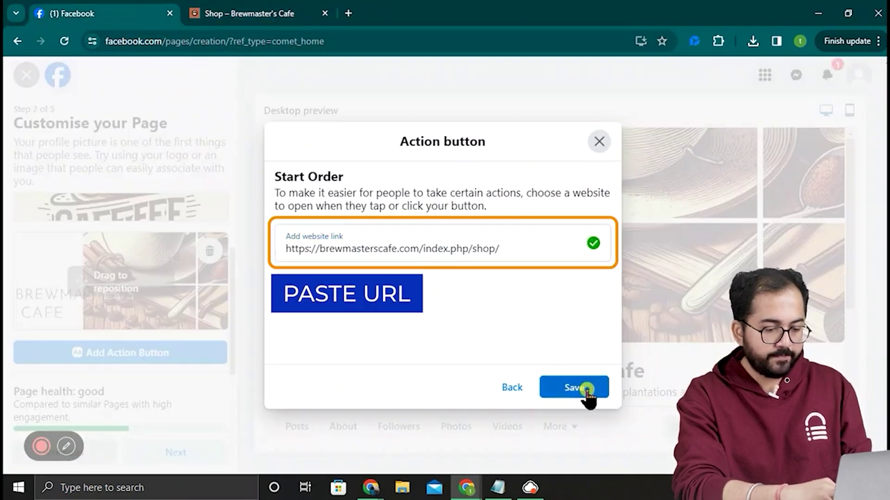
pyautogui.click(586, 389)
# Skip the WhatsApp number on the WhatsApp step and continue past Build your Page audience.
pyautogui.click(166, 443)
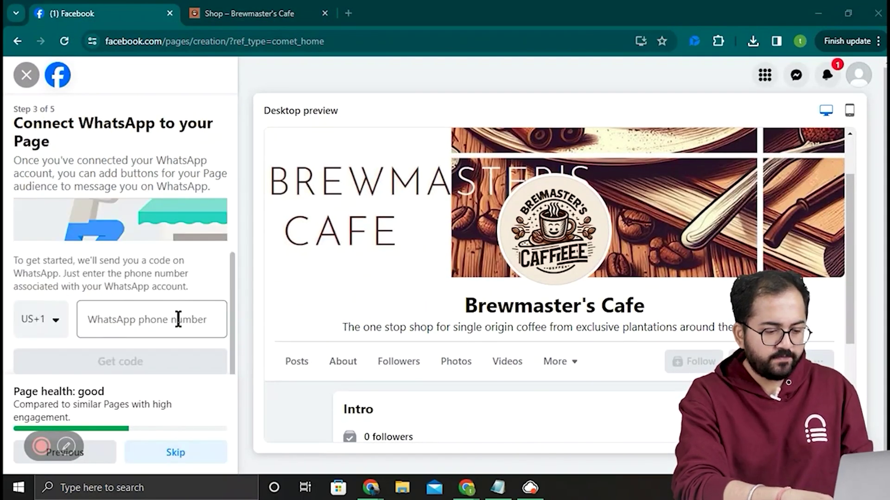
pyautogui.click(178, 319)
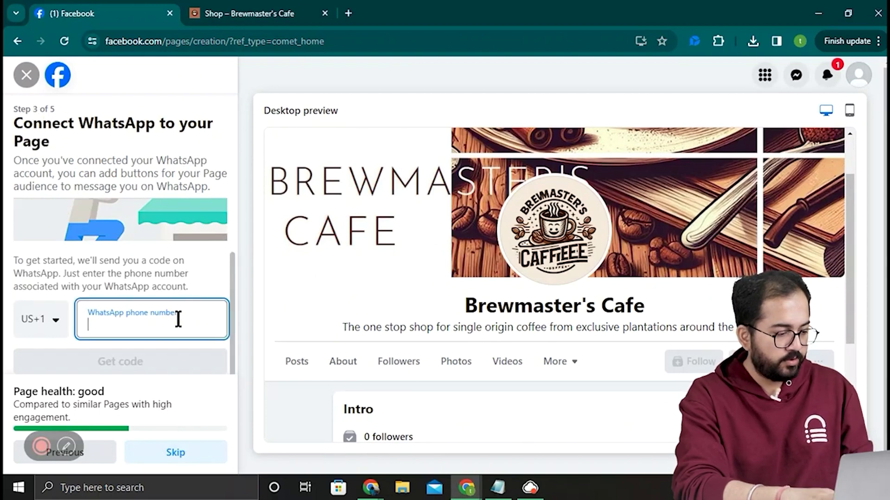
pyautogui.click(218, 458)
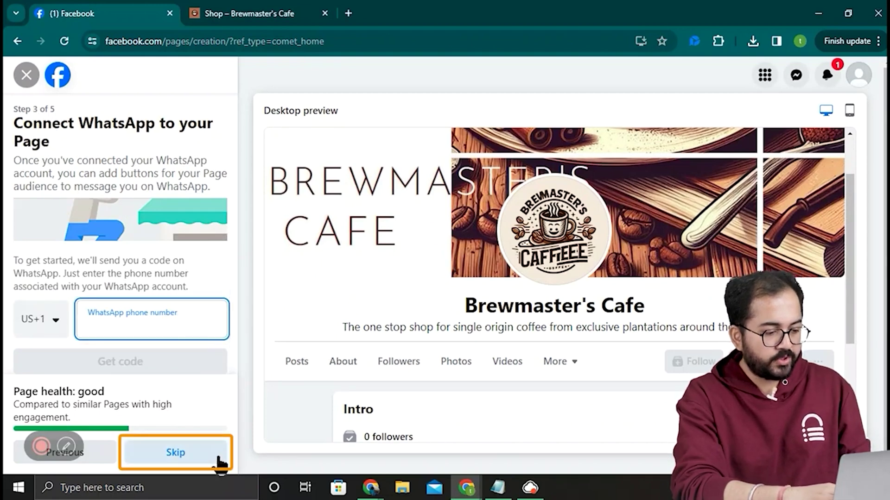
pyautogui.scroll(-1, 234, 357)
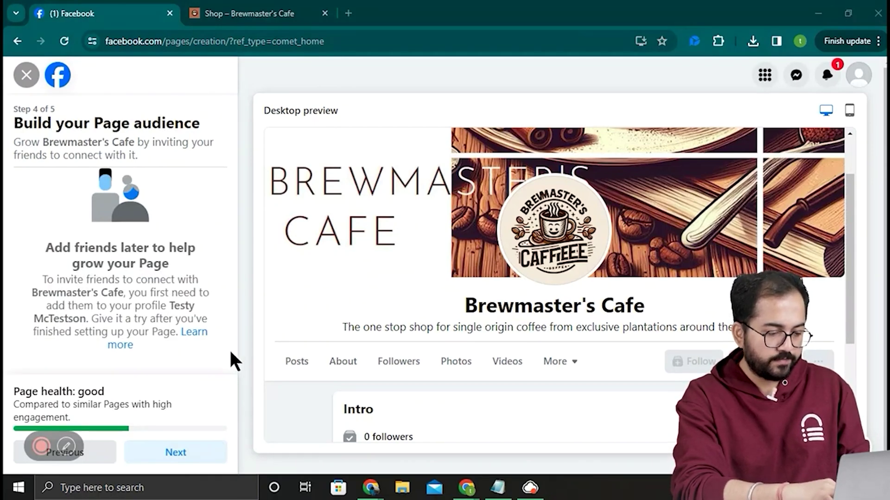
pyautogui.click(195, 455)
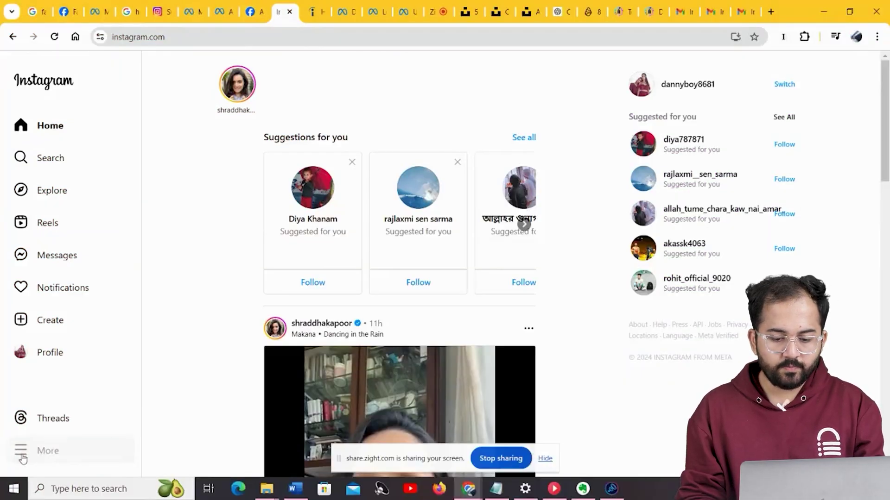
# Go to Instagram Settings > Account type and tools and begin switching to a professional account.
pyautogui.click(33, 450)
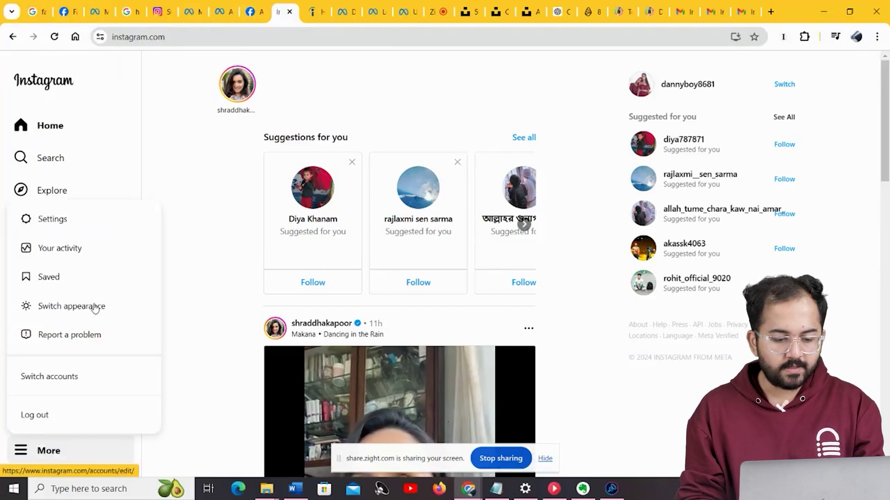
pyautogui.click(83, 221)
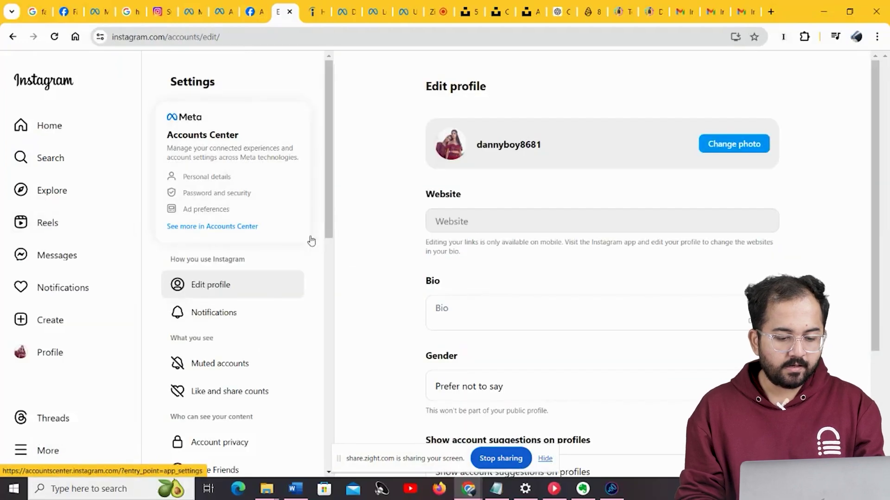
pyautogui.moveTo(329, 231); pyautogui.dragTo(340, 429)
pyautogui.click(250, 422)
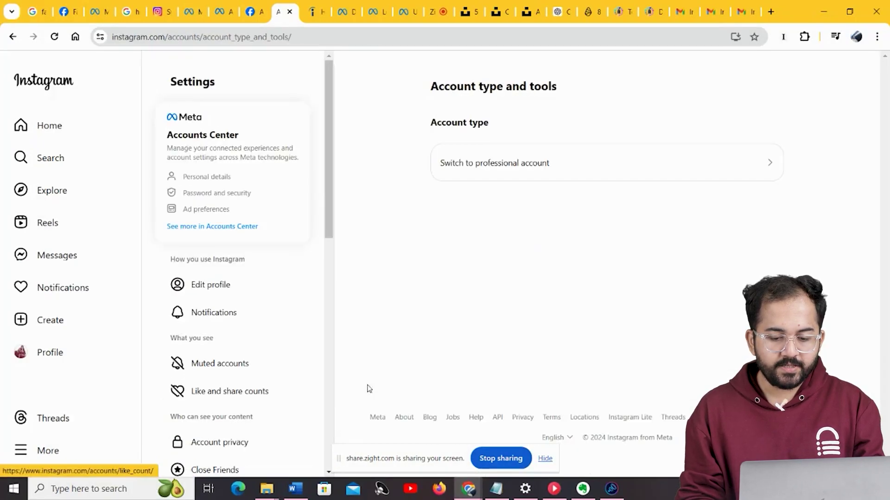
pyautogui.click(500, 190)
pyautogui.click(549, 163)
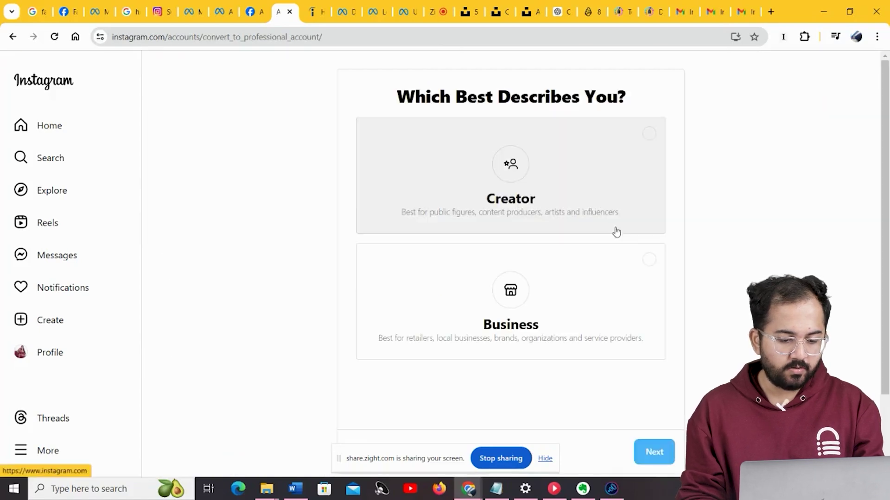
# Choose the Creator account type, pick Shopping & retail, and show the category on the profile.
pyautogui.click(591, 141)
pyautogui.click(658, 450)
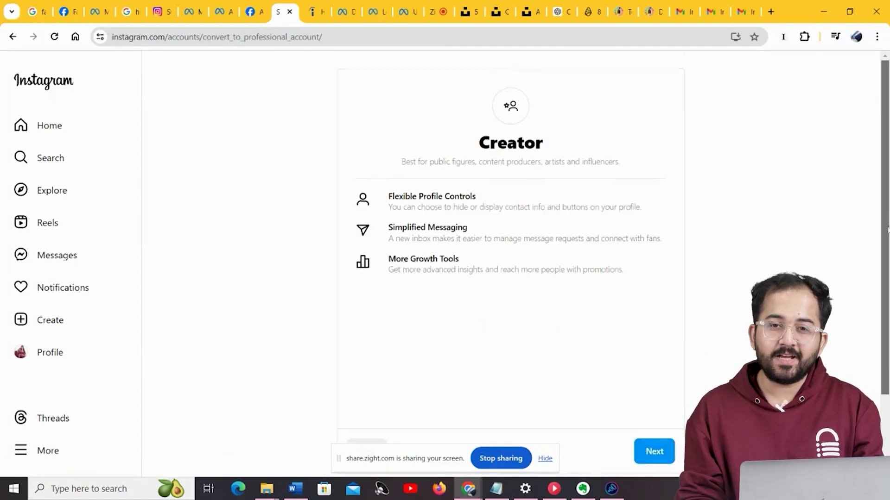
pyautogui.scroll(-2, 745, 350)
pyautogui.click(661, 363)
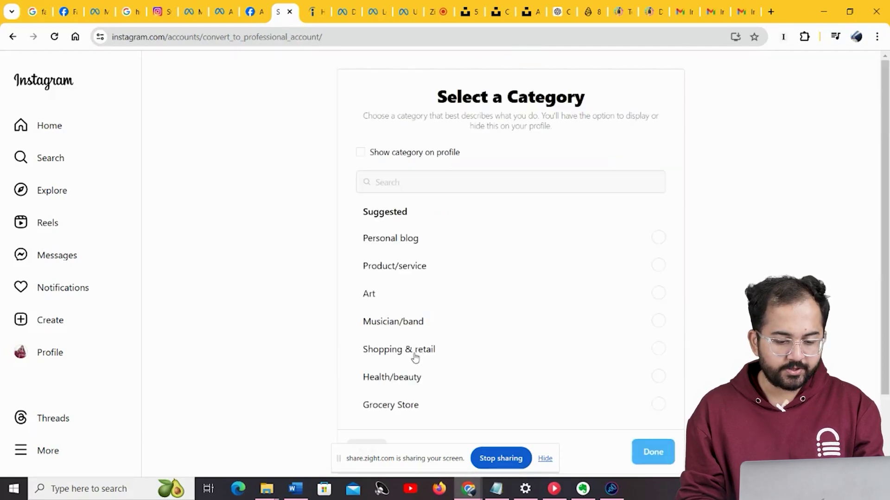
pyautogui.click(659, 350)
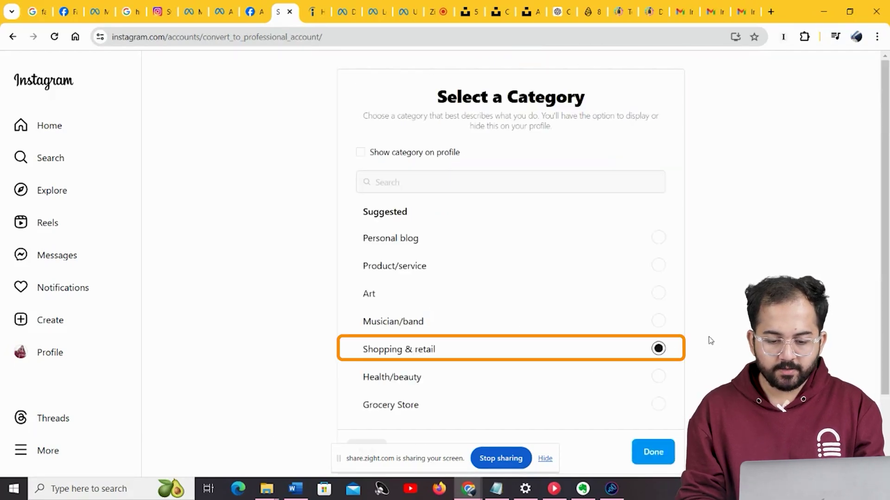
pyautogui.click(361, 152)
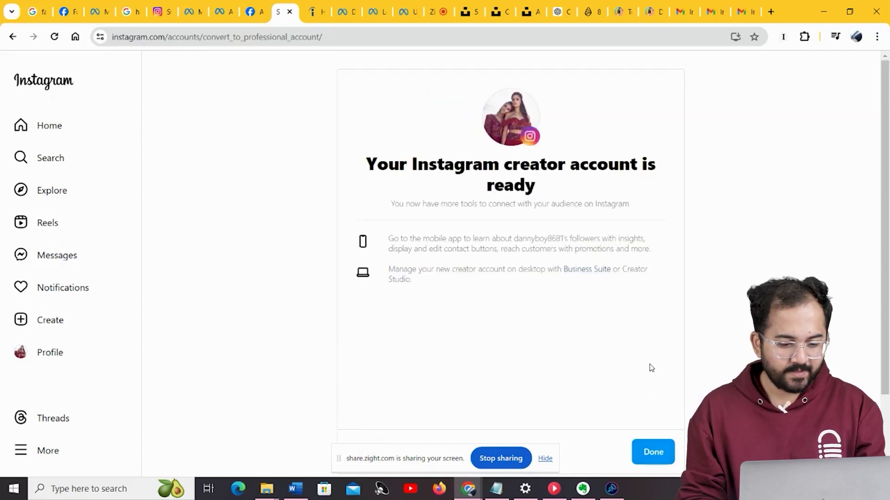
pyautogui.scroll(-2, 651, 367)
# Finish the creator setup, then add the Instagram account under Connected experiences > Sharing across profiles.
pyautogui.click(667, 382)
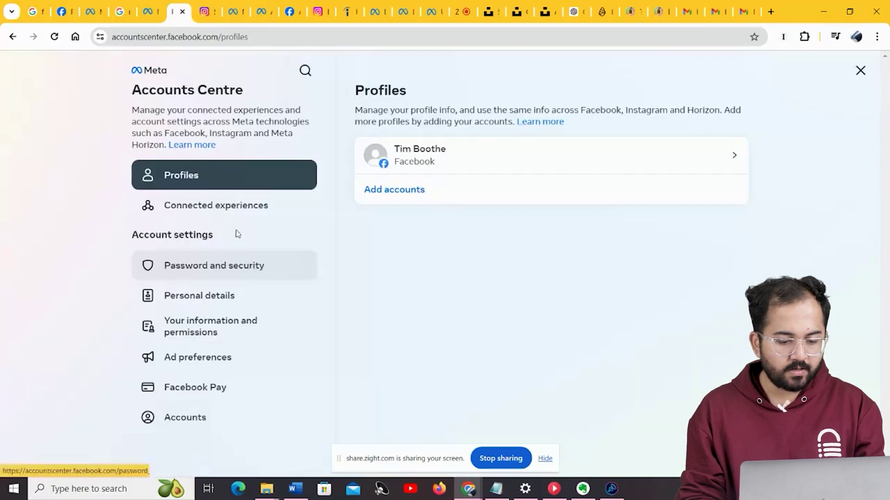
pyautogui.click(221, 210)
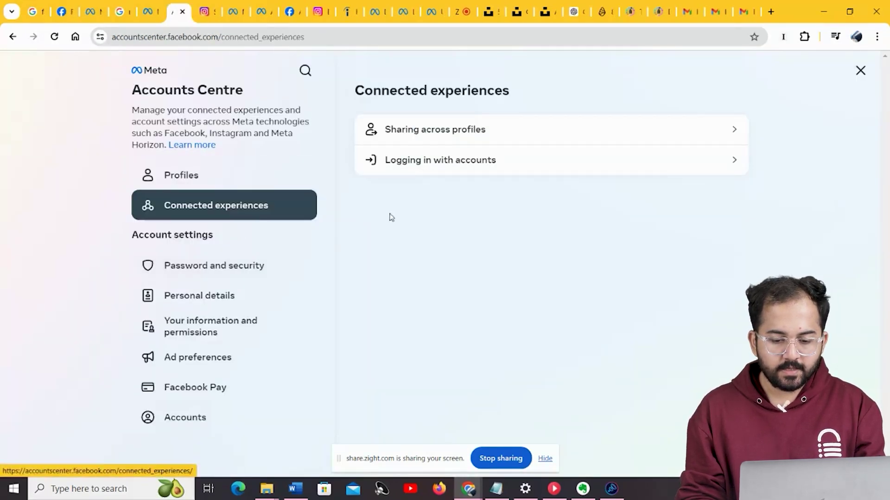
pyautogui.click(454, 132)
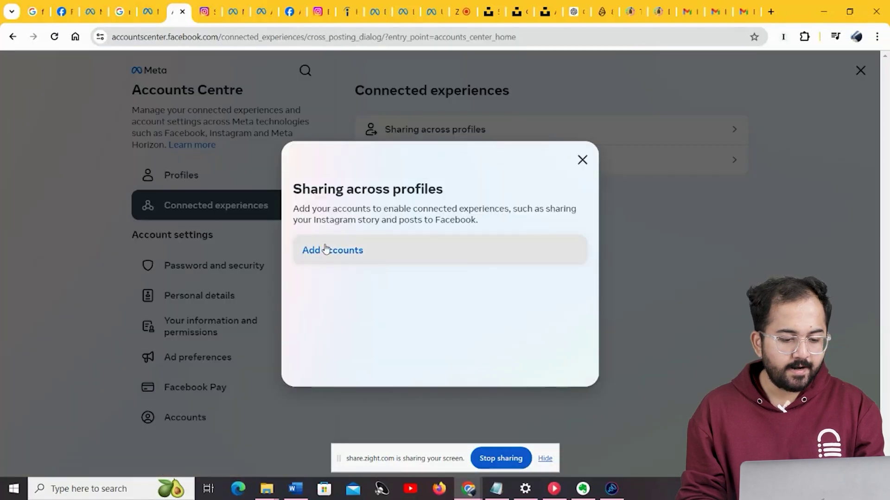
pyautogui.click(326, 250)
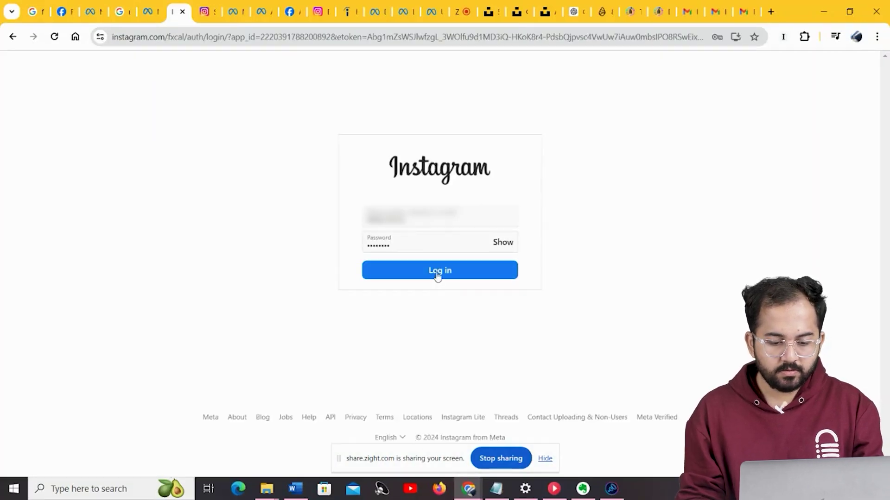
pyautogui.click(437, 273)
pyautogui.click(435, 284)
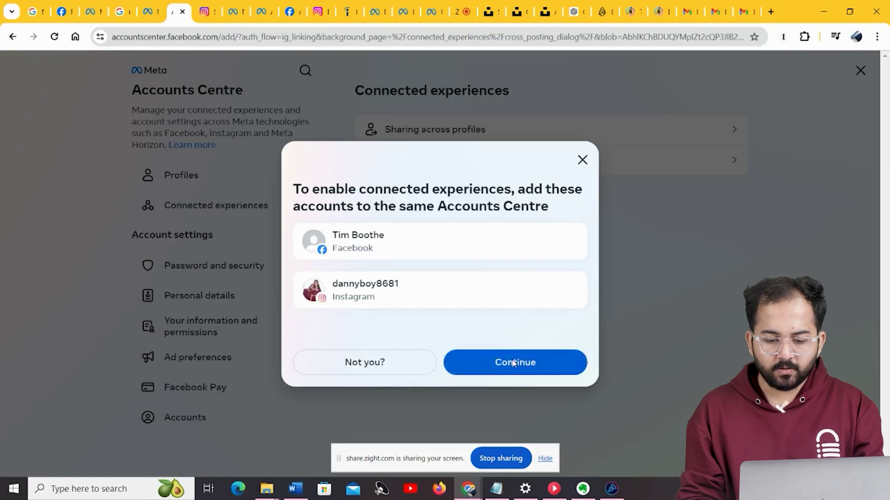
pyautogui.click(513, 363)
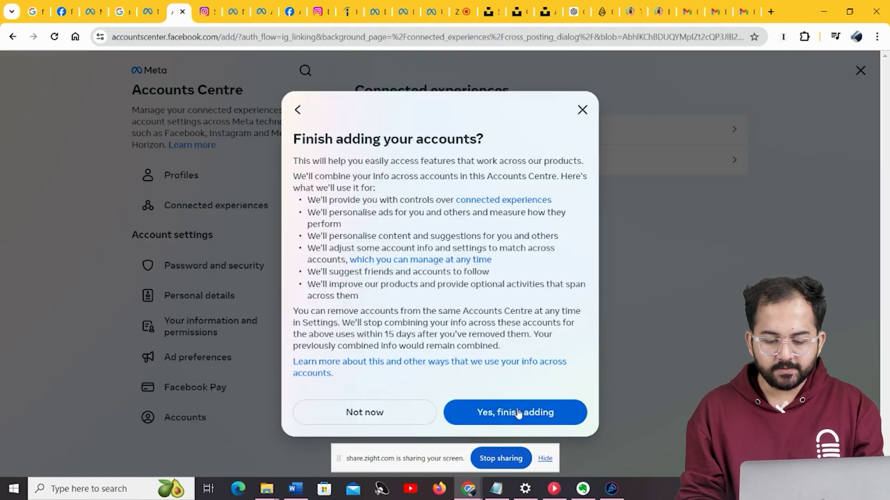
pyautogui.click(516, 413)
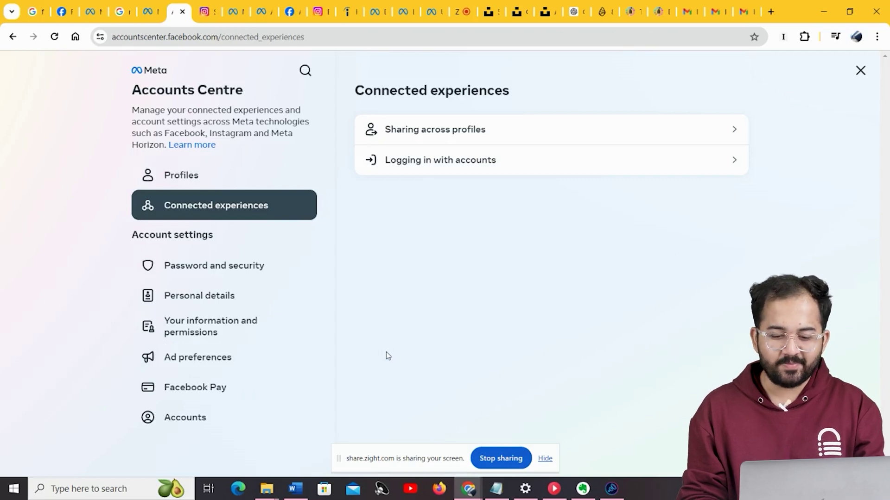
# Open Ads Manager, start a new campaign, and keep the buying type on Auction.
pyautogui.hotkey('alt', 'Left')
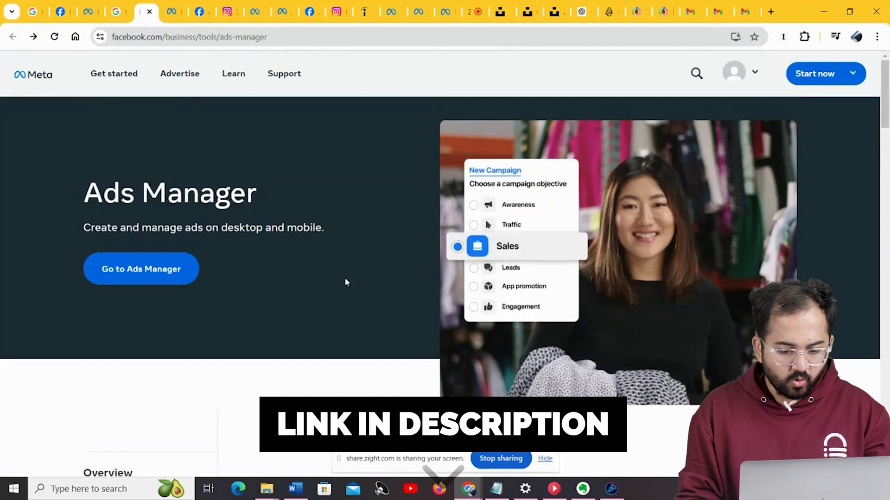
pyautogui.click(124, 270)
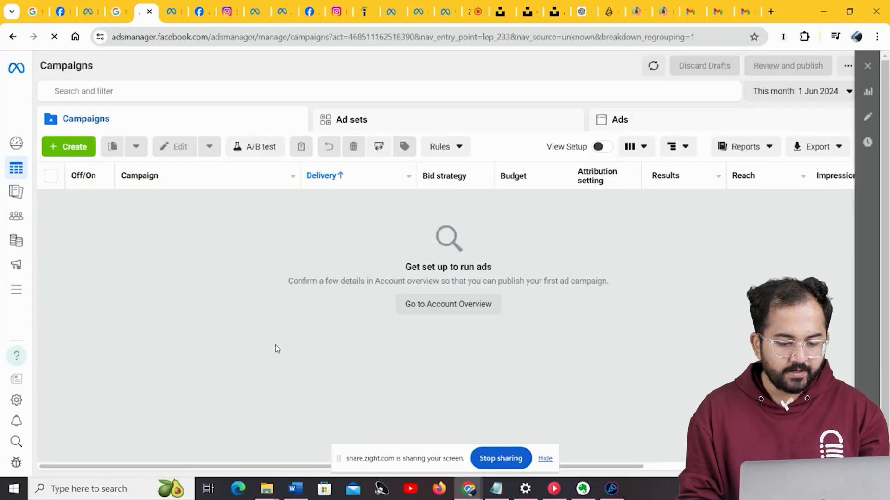
pyautogui.click(70, 146)
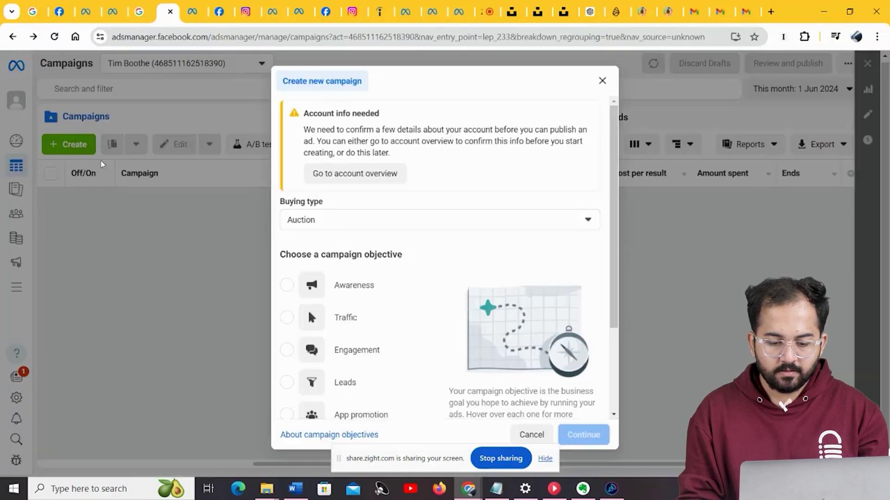
pyautogui.click(561, 229)
pyautogui.click(360, 265)
pyautogui.click(356, 227)
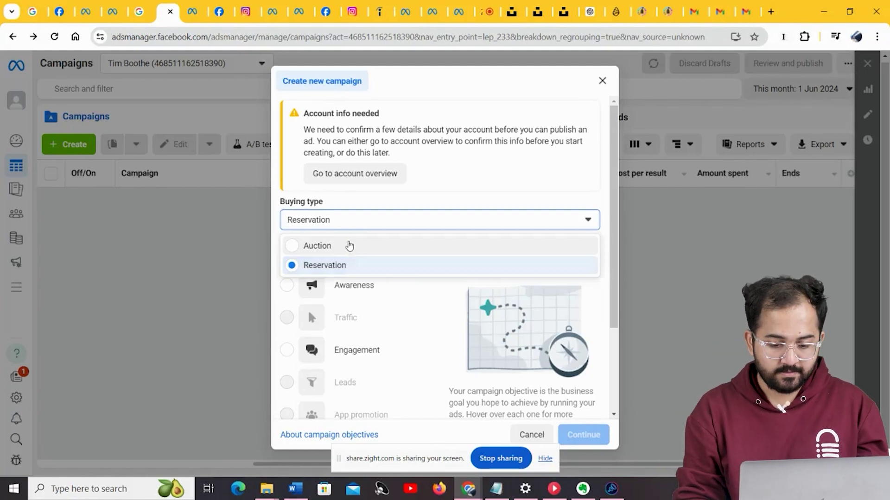
pyautogui.click(349, 246)
# Choose the Leads objective with a manual leads campaign setup.
pyautogui.moveTo(616, 215); pyautogui.dragTo(613, 306)
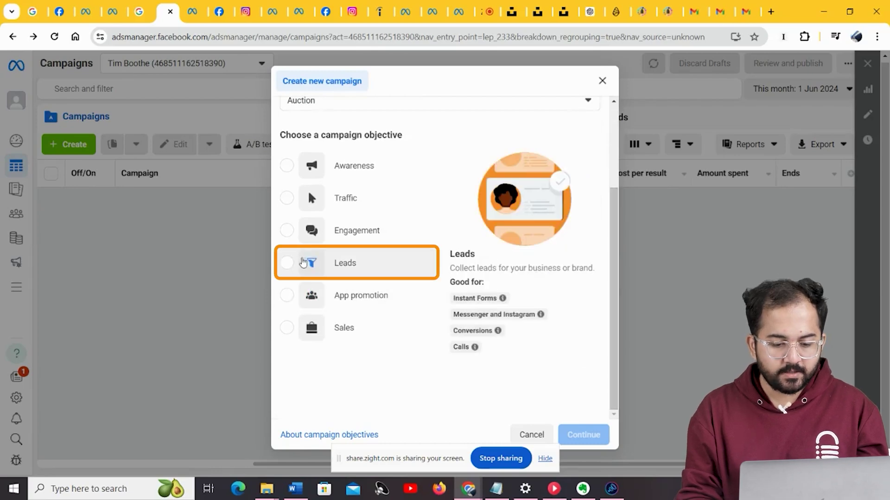
pyautogui.click(287, 263)
pyautogui.click(578, 432)
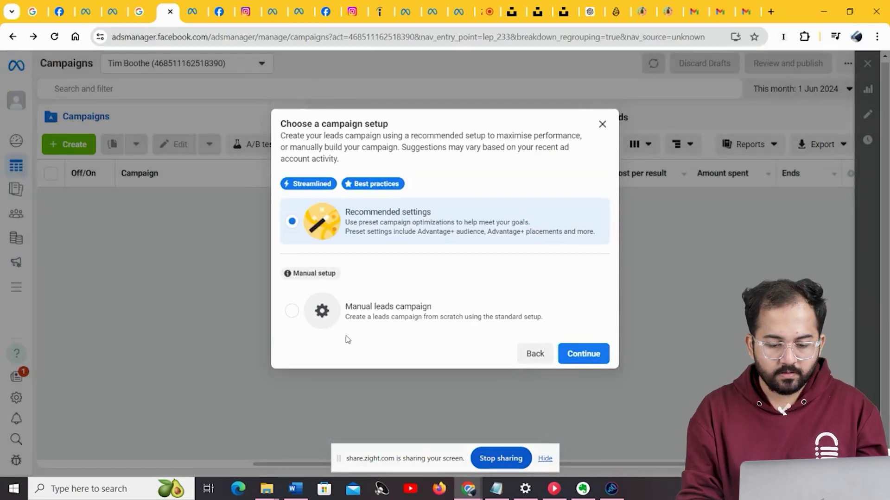
pyautogui.click(292, 311)
# Open the new campaign in the editor and rename it DNK Leads Campaign.
pyautogui.click(570, 356)
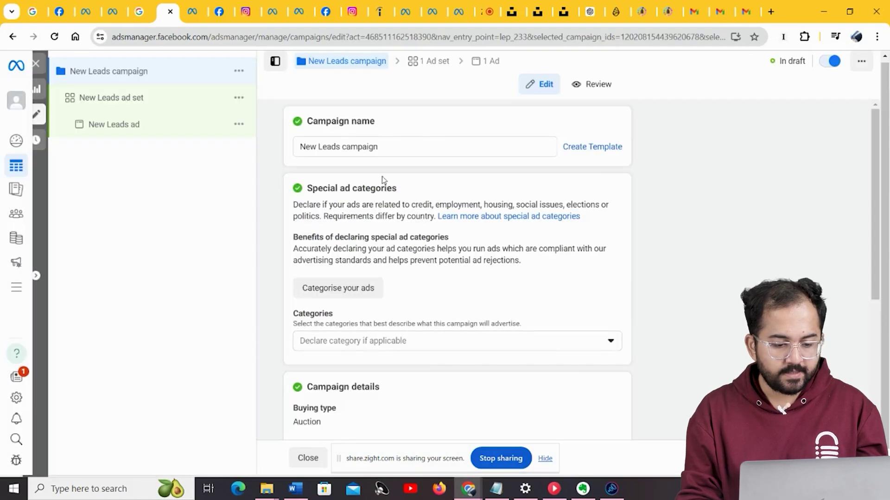
pyautogui.moveTo(387, 147); pyautogui.dragTo(288, 151)
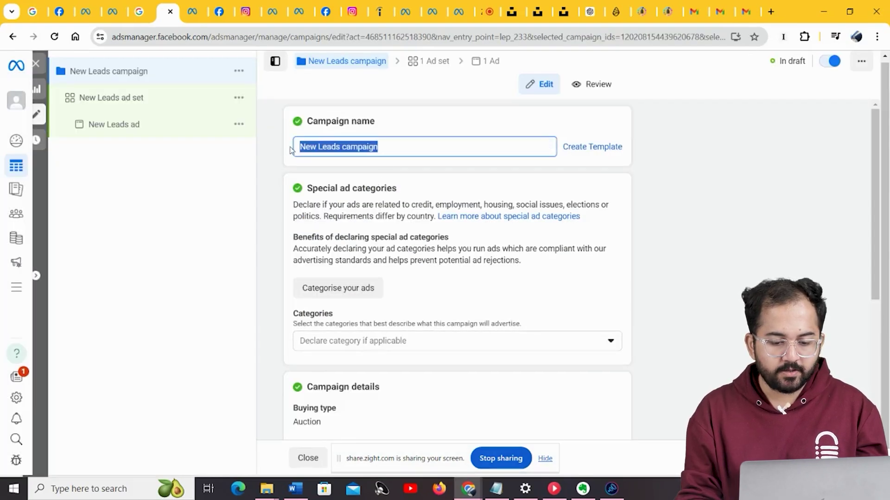
pyautogui.write('DNK')
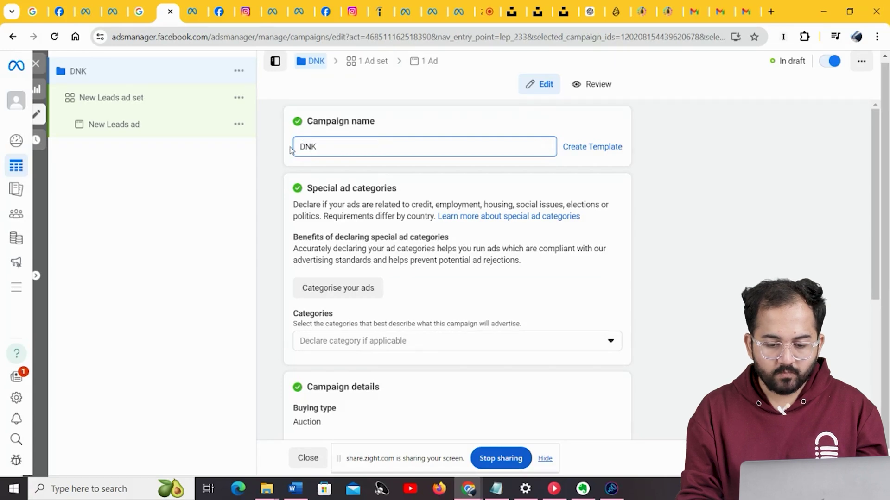
pyautogui.write('DNK Leads Campaign')
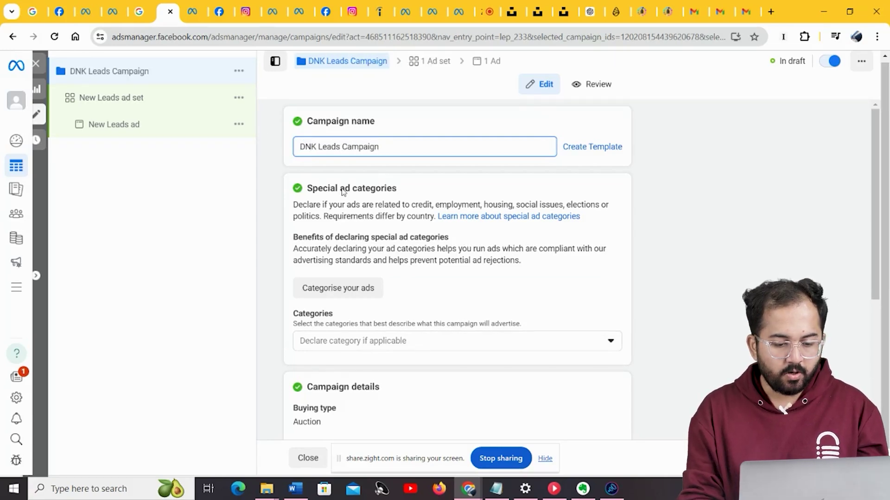
# Leave Special ad categories empty and briefly expand then collapse the extra campaign details.
pyautogui.click(475, 343)
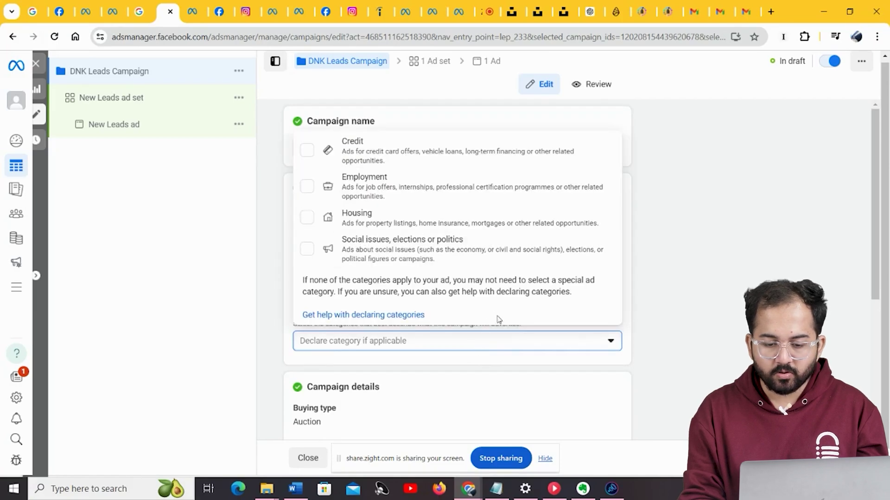
pyautogui.click(635, 317)
pyautogui.scroll(-1, 872, 215)
pyautogui.scroll(-5, 853, 305)
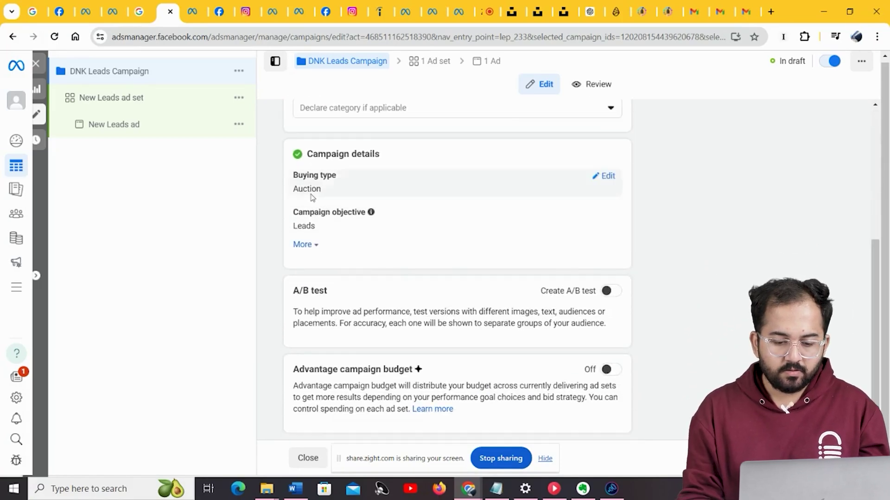
pyautogui.click(318, 246)
pyautogui.click(317, 246)
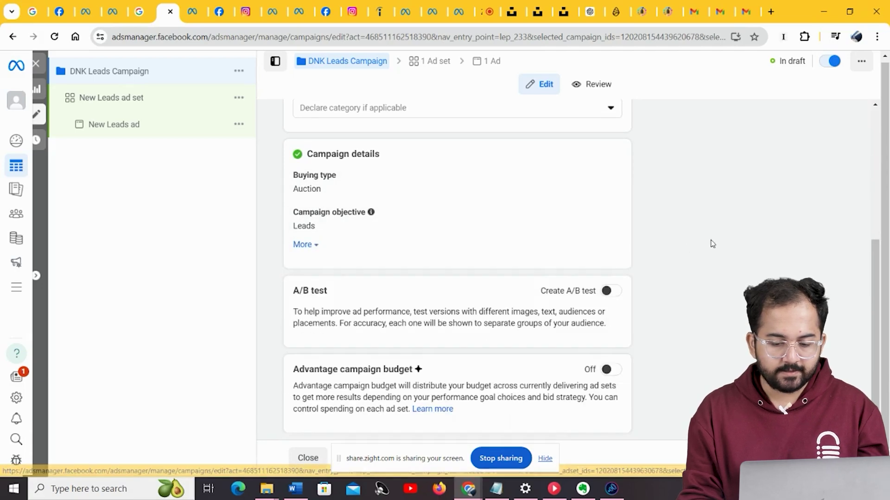
# Name the ad set 'Bangalore - 18-45 - Women Clothes Leads', choose Instant Forms and Messenger, toggle Dynamic creative.
pyautogui.click(429, 60)
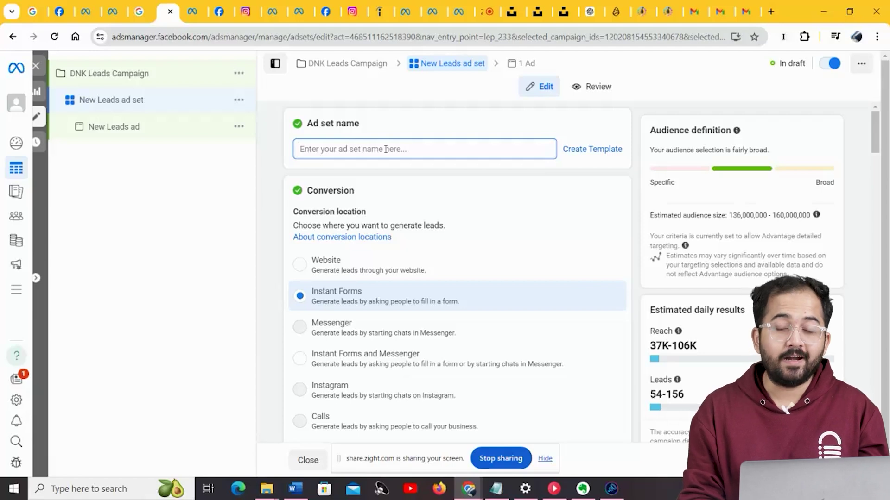
pyautogui.write('Ban')
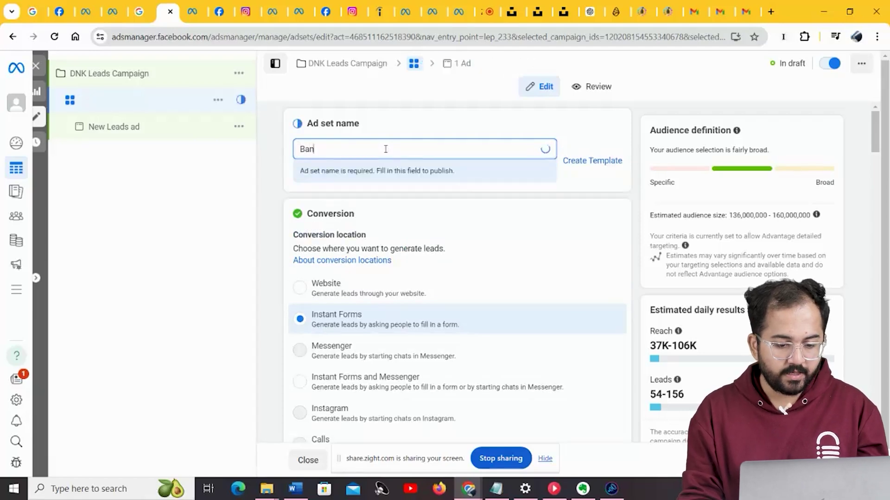
pyautogui.write('galore - 1')
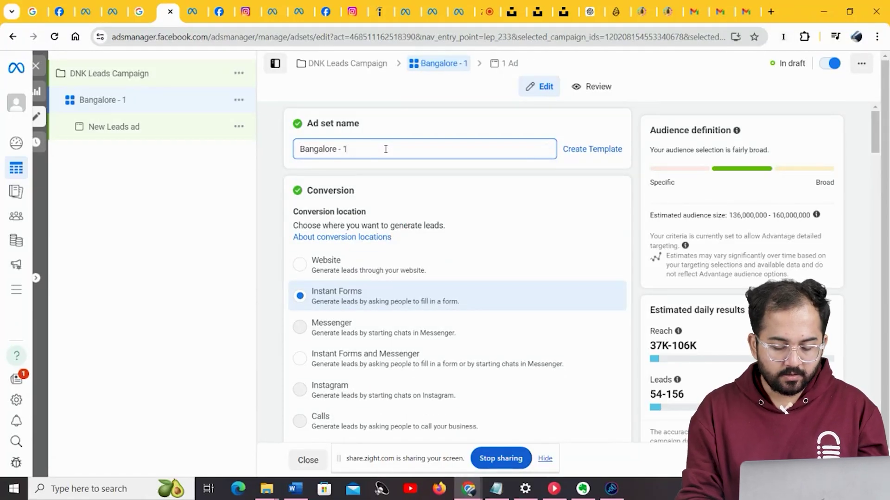
pyautogui.write('8-45 - Women Clothes Leads')
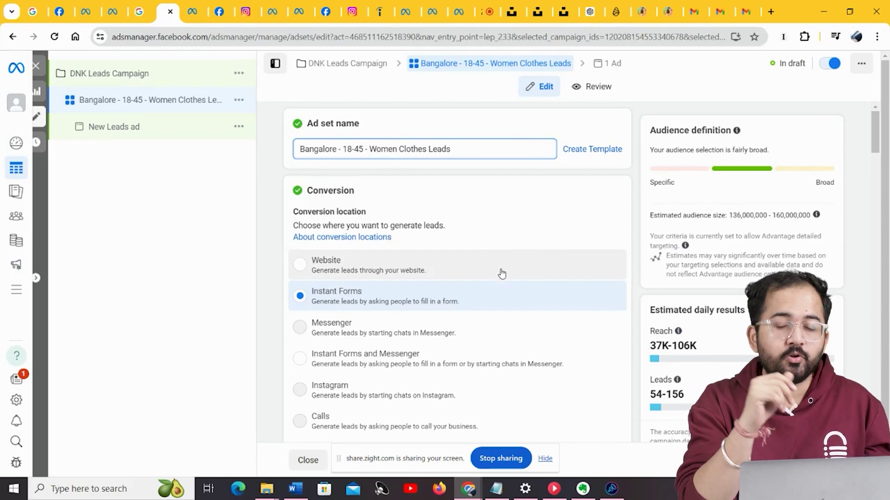
pyautogui.click(304, 362)
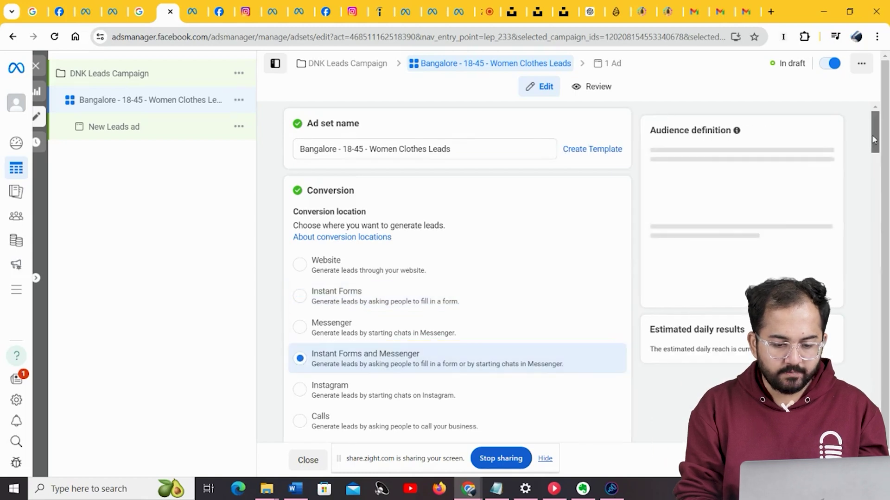
pyautogui.moveTo(875, 140); pyautogui.dragTo(876, 158)
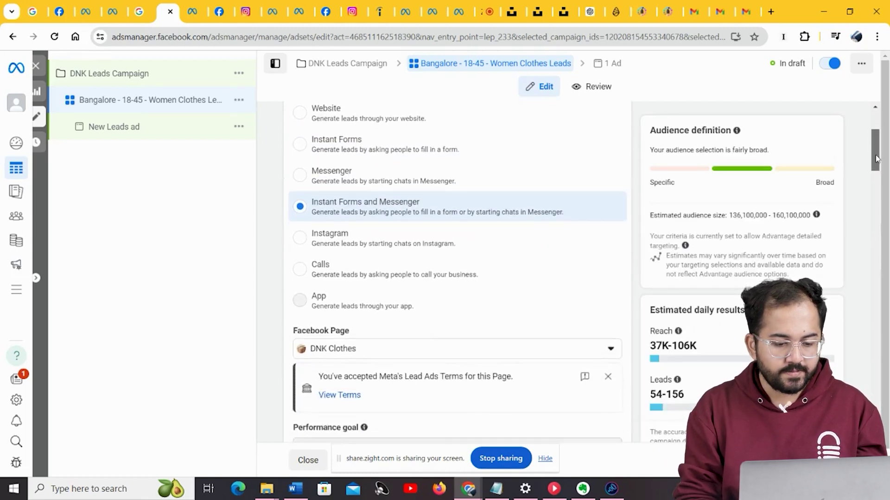
pyautogui.moveTo(875, 158); pyautogui.dragTo(876, 174)
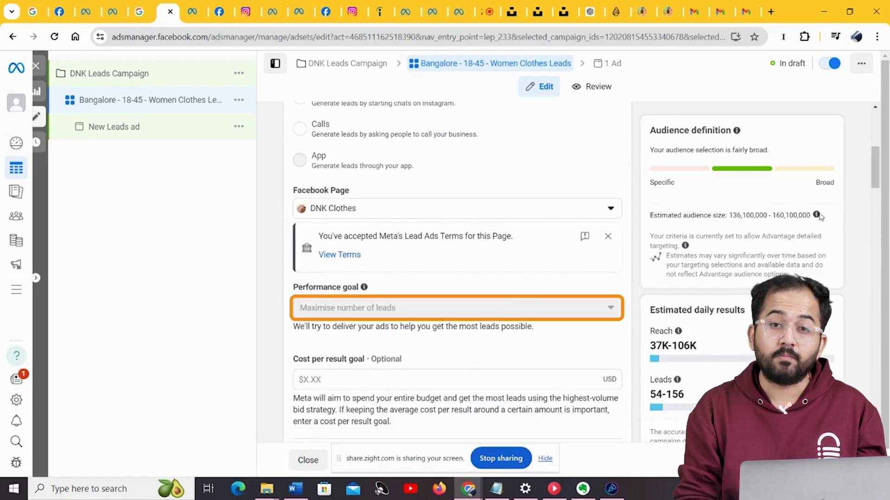
pyautogui.moveTo(876, 166); pyautogui.dragTo(875, 194)
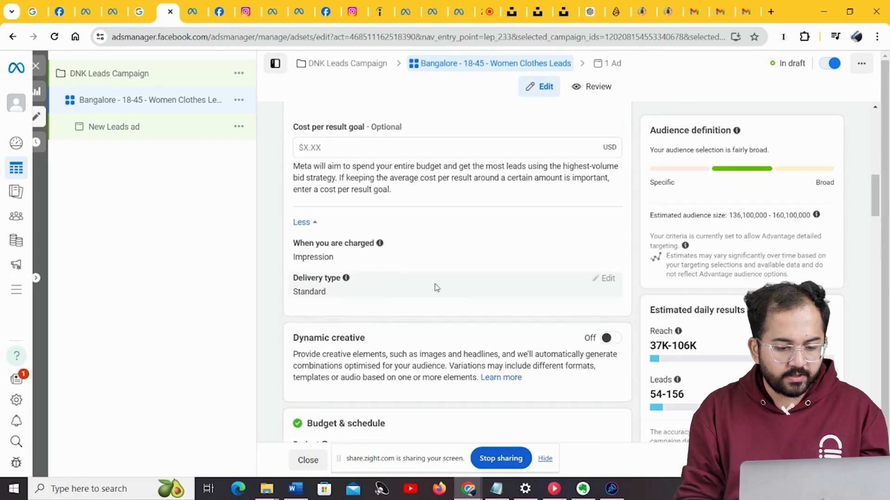
pyautogui.click(607, 339)
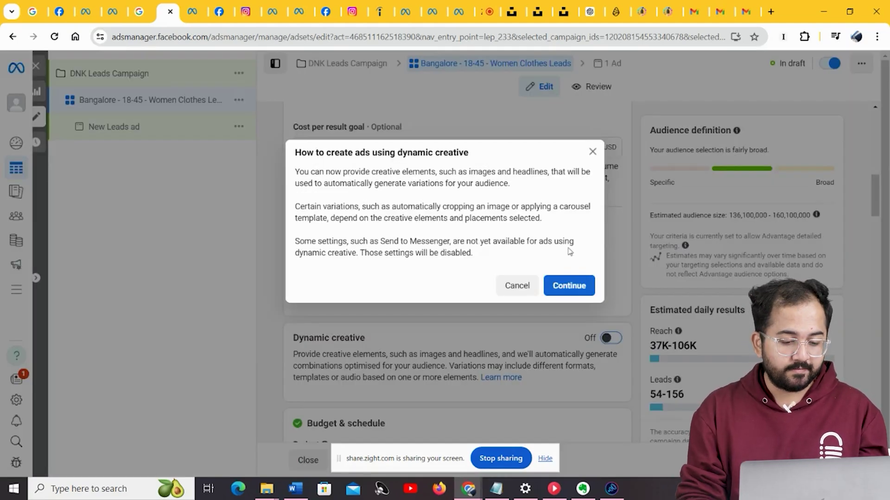
# Turn on dynamic creative and set the ad set to end on 14 June 2024.
pyautogui.scroll(-3, 568, 269)
pyautogui.click(563, 284)
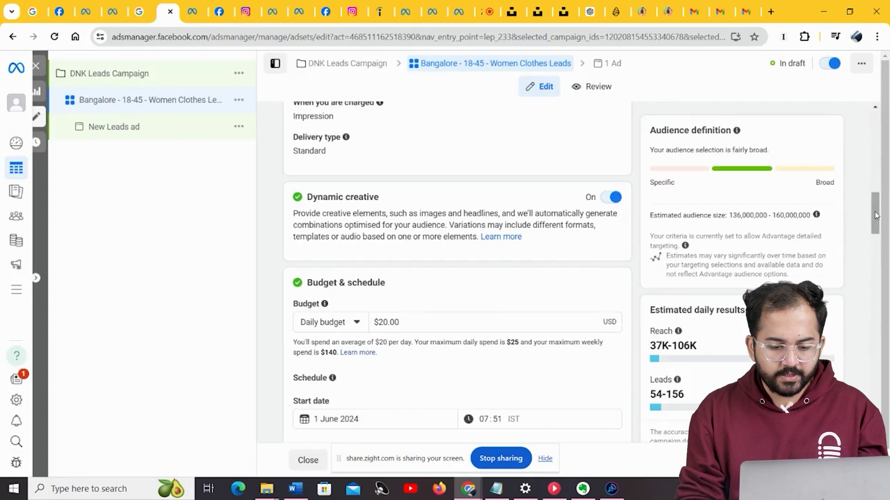
pyautogui.scroll(-3, 876, 215)
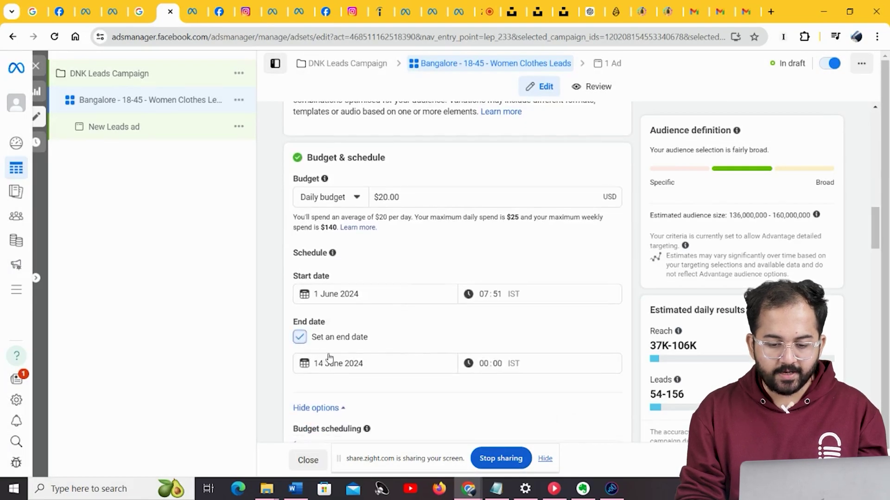
pyautogui.click(300, 338)
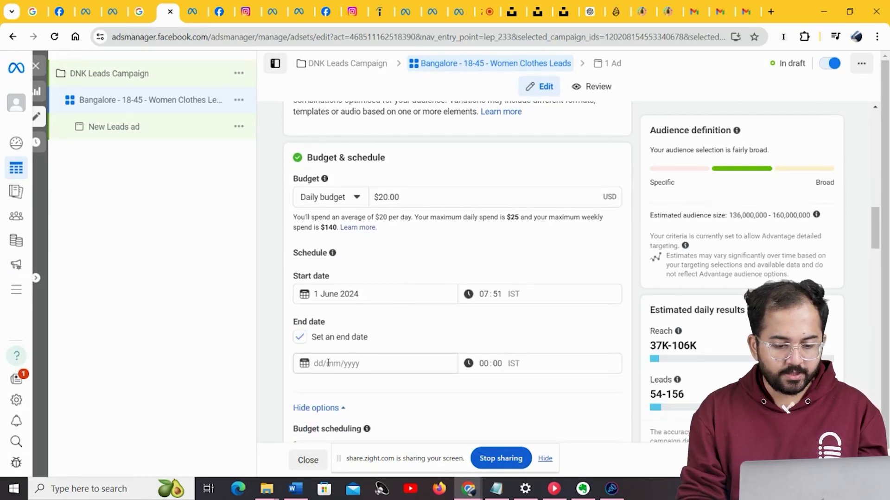
pyautogui.click(364, 362)
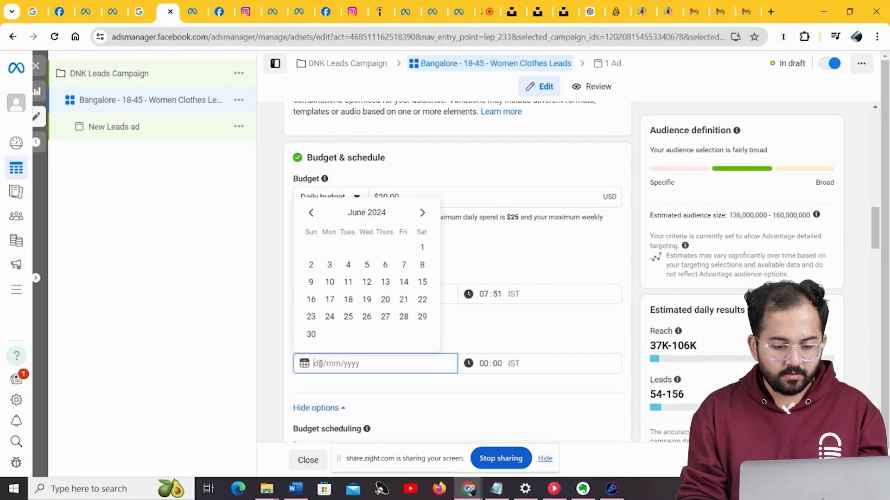
pyautogui.click(404, 283)
# Target Bangalore, Karnataka, India instead of all of India.
pyautogui.moveTo(872, 231); pyautogui.dragTo(884, 323)
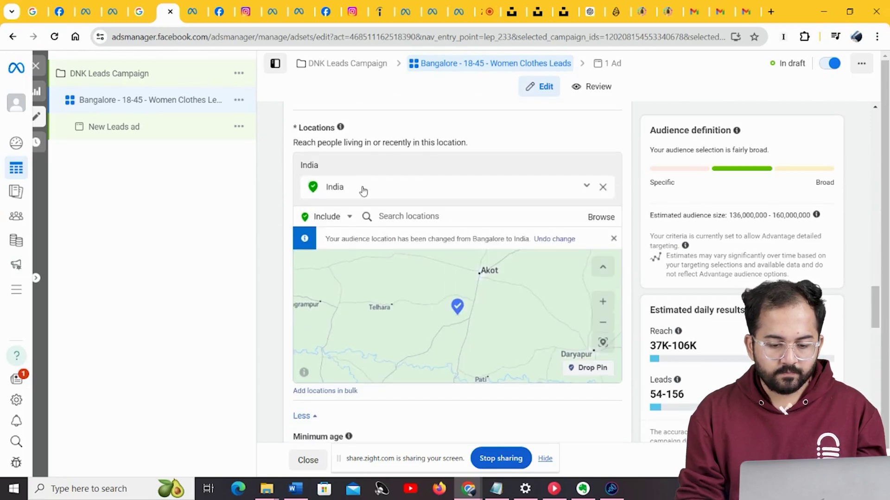
pyautogui.click(395, 219)
pyautogui.write('Bangalore')
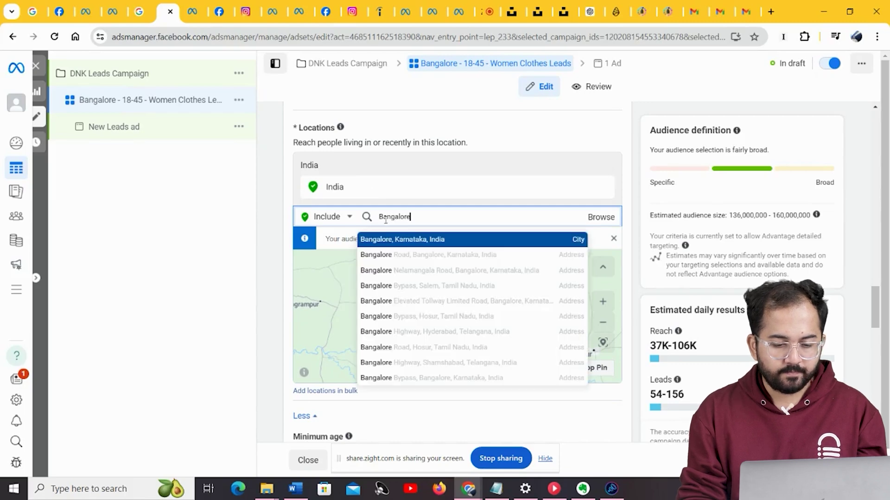
pyautogui.press('Return')
pyautogui.scroll(-6, 847, 283)
pyautogui.moveTo(882, 327); pyautogui.dragTo(876, 345)
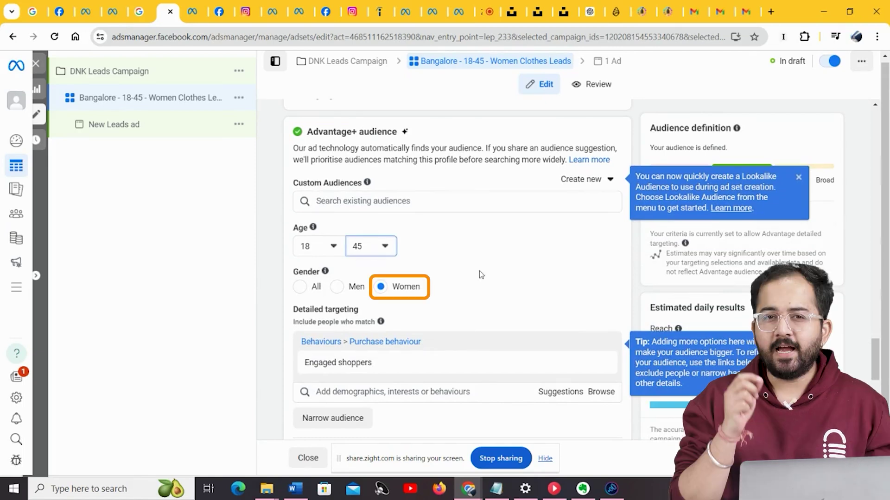
pyautogui.moveTo(529, 367)
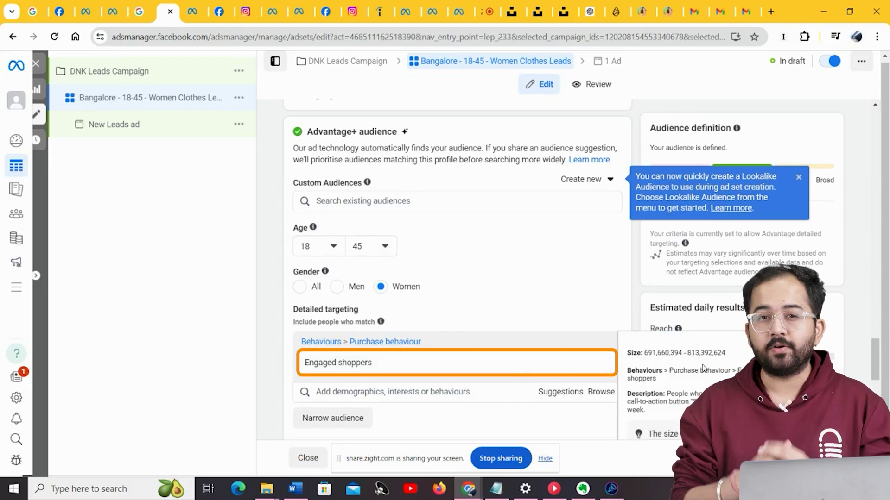
# Use manual placements, unchecking Facebook and Audience Network and including Feeds placements.
pyautogui.scroll(-6, 510, 291)
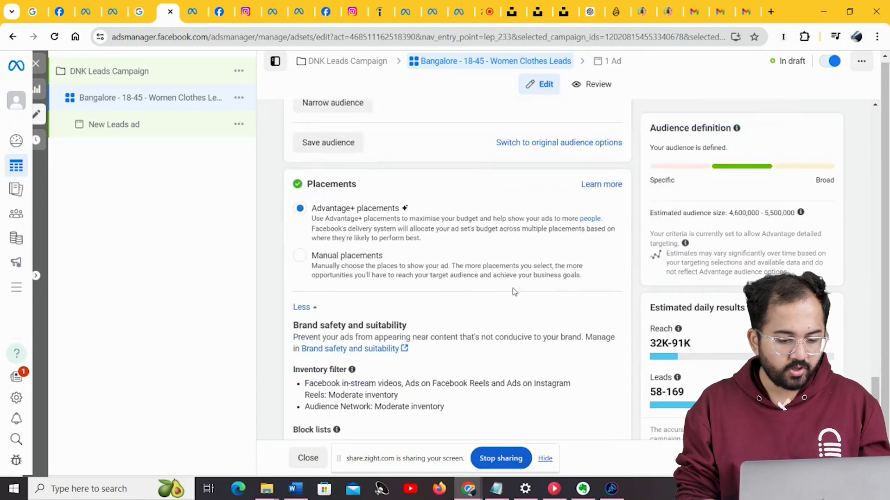
pyautogui.click(311, 258)
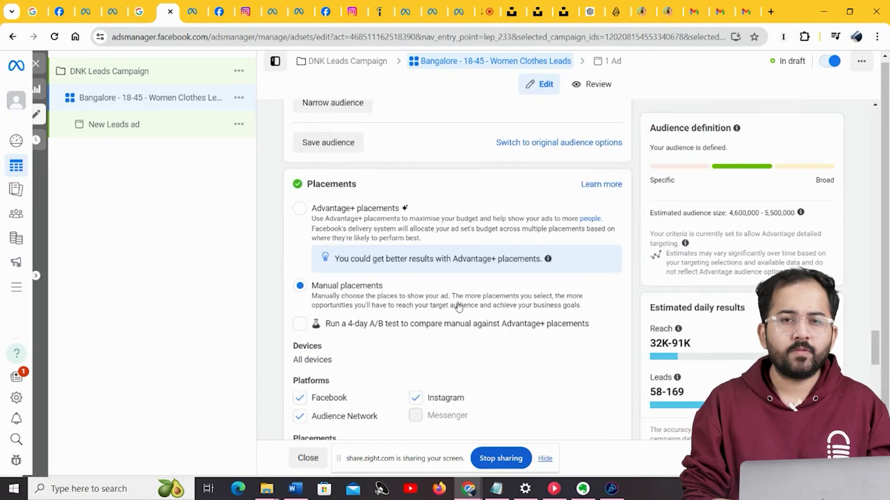
pyautogui.moveTo(875, 344); pyautogui.dragTo(875, 366)
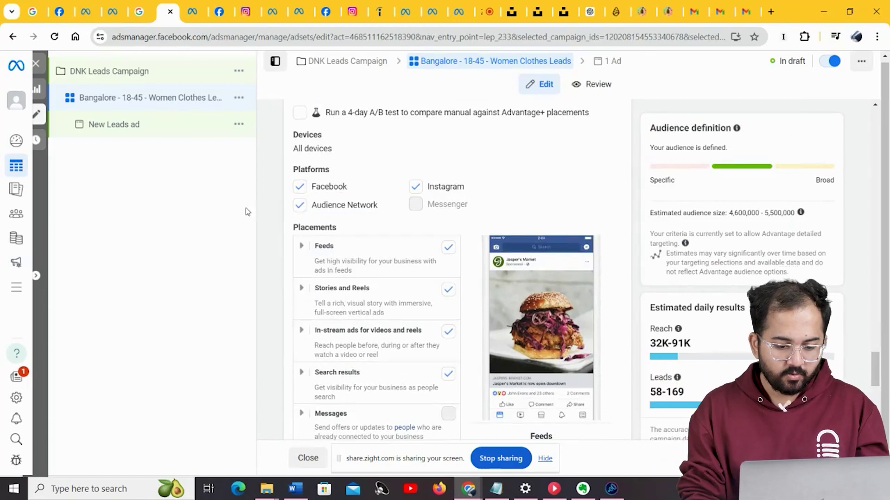
pyautogui.click(300, 193)
pyautogui.click(300, 204)
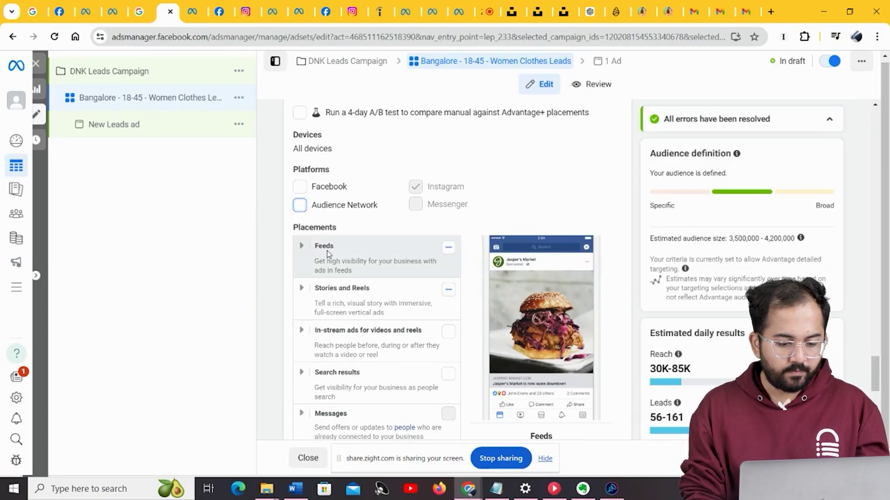
pyautogui.click(448, 247)
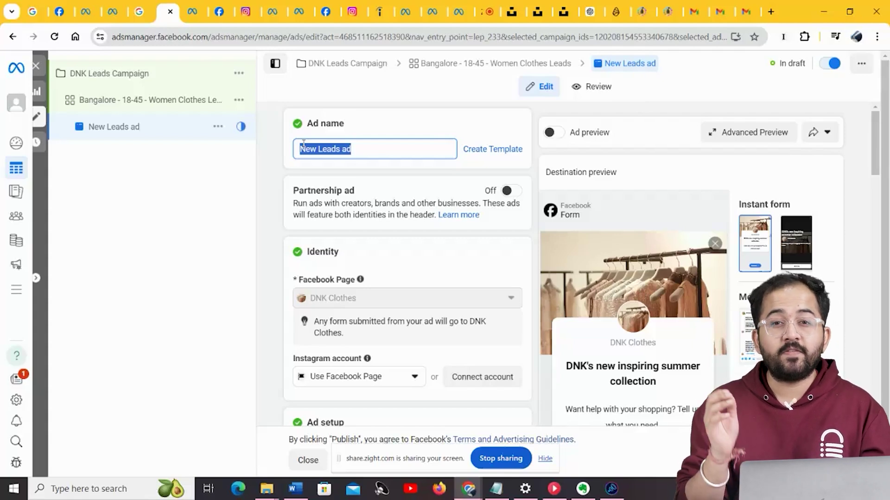
# Name the ad 'New Collection Ad', link the Instagram account, and untick multi-advertiser ads.
pyautogui.write('N')
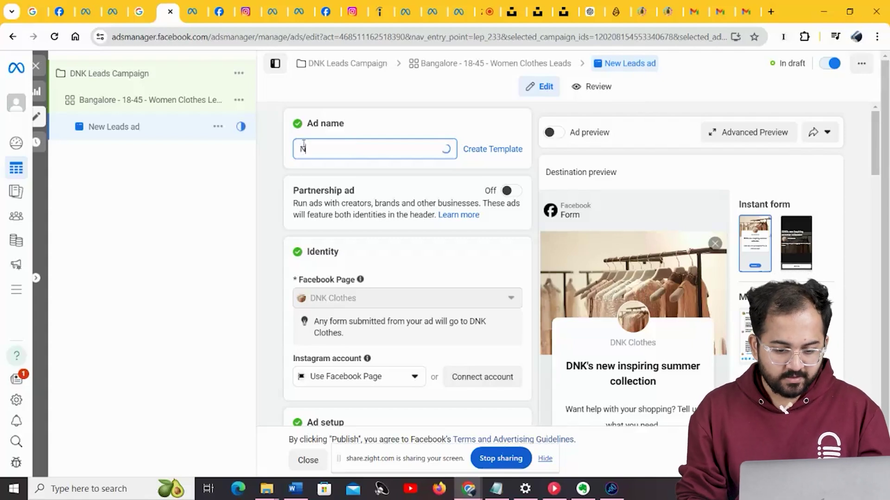
pyautogui.write('ew Collection Ad')
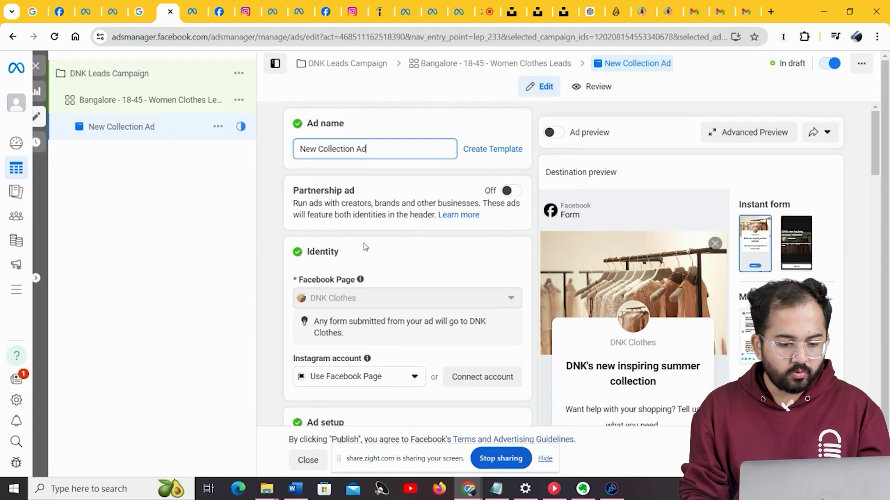
pyautogui.click(477, 377)
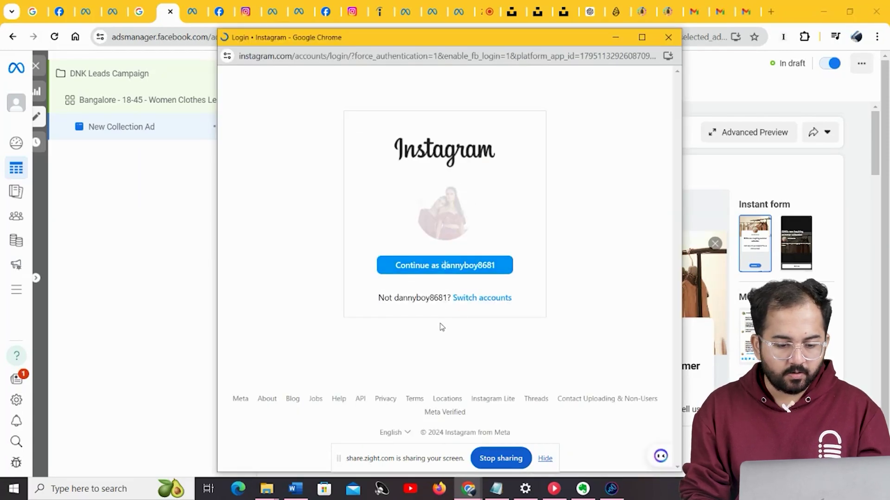
pyautogui.moveTo(874, 174); pyautogui.dragTo(874, 222)
pyautogui.click(334, 282)
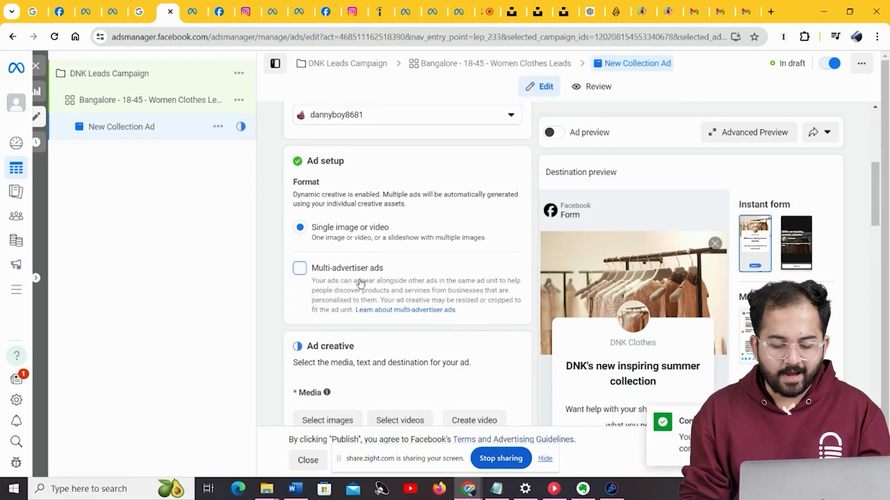
pyautogui.moveTo(874, 226); pyautogui.dragTo(874, 261)
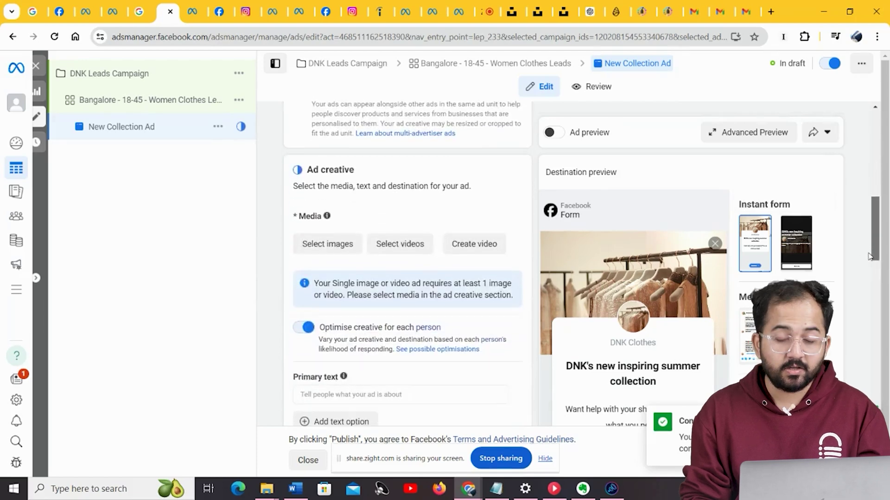
# Add six fashion images, including raamin-ka and edoardo-cuoghi, to the ad's media.
pyautogui.click(328, 240)
pyautogui.click(250, 241)
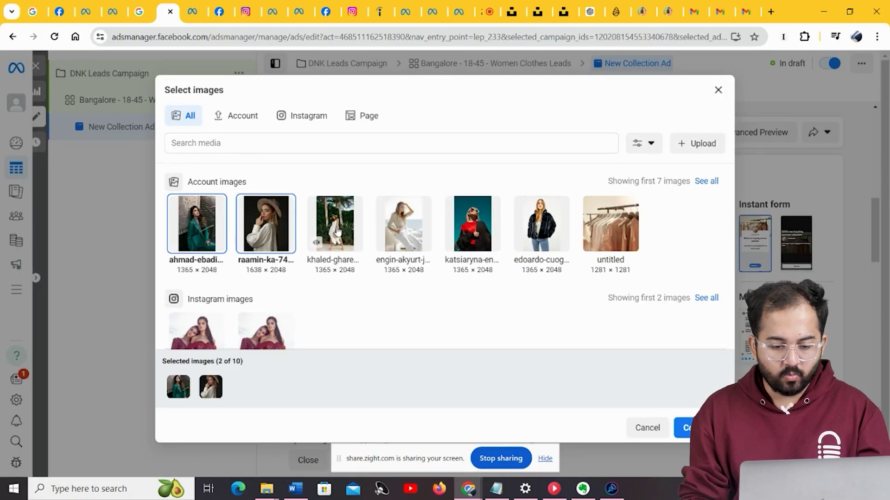
pyautogui.click(335, 224)
pyautogui.click(404, 224)
pyautogui.click(472, 224)
pyautogui.click(541, 224)
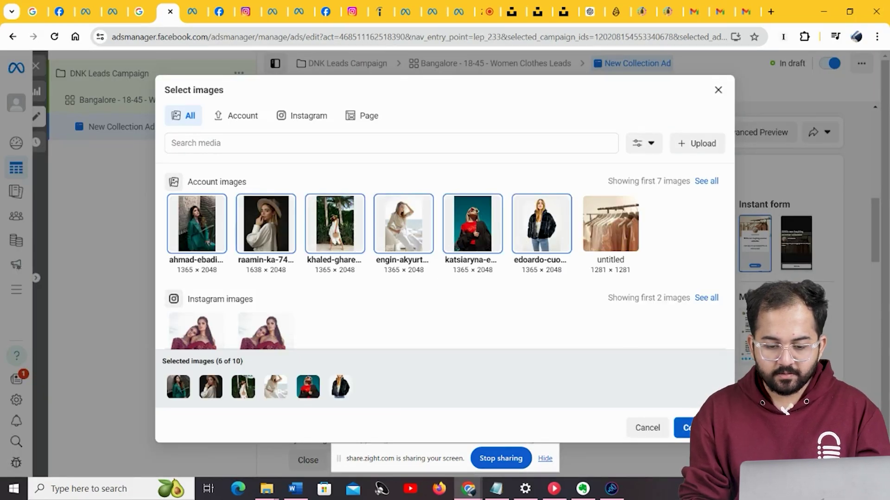
pyautogui.press('Return')
# Paste the promotional primary text and the headline 'DNK's new inspiring summer collection'.
pyautogui.scroll(-5, 391, 204)
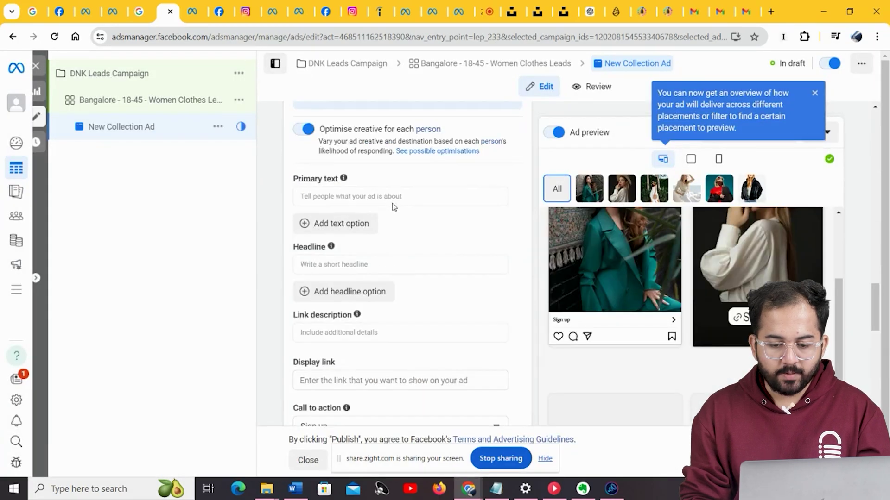
pyautogui.click(393, 195)
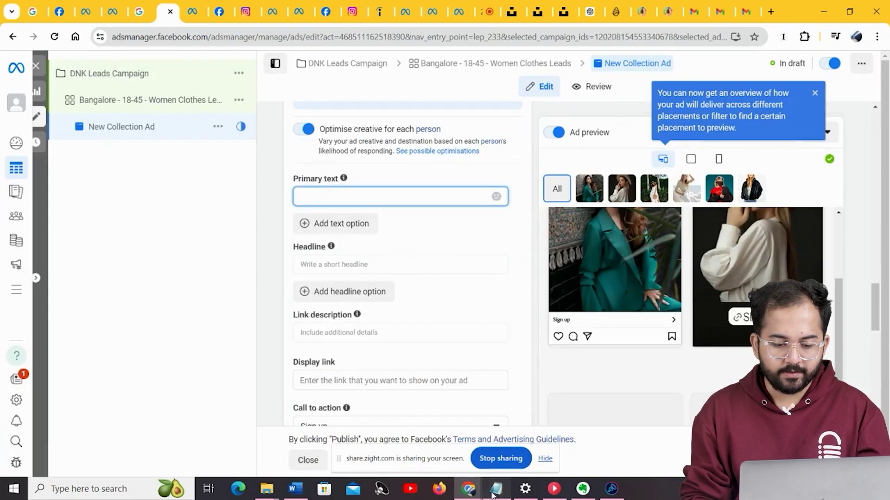
pyautogui.write('Make a bold fashion statement with DNK. Dynamic colors, elegant patters and an ethereal charm make up our cool designs for the confident you. Explore our new collection.')
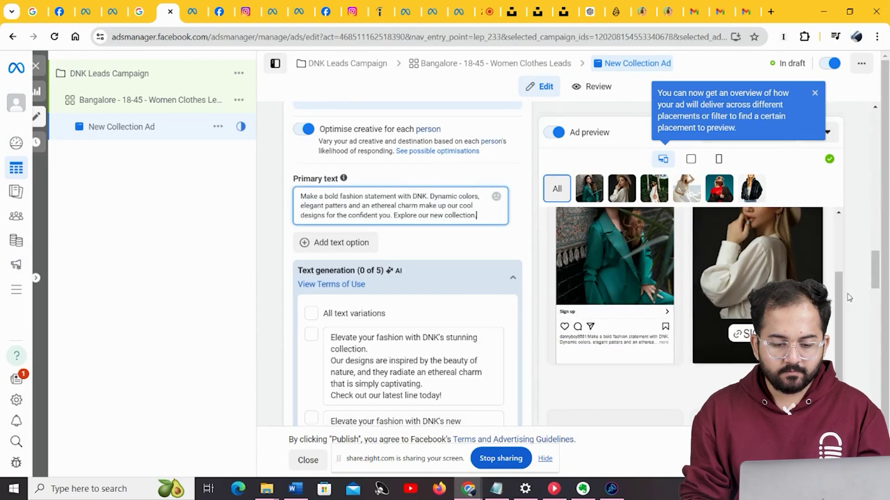
pyautogui.scroll(-10, 865, 287)
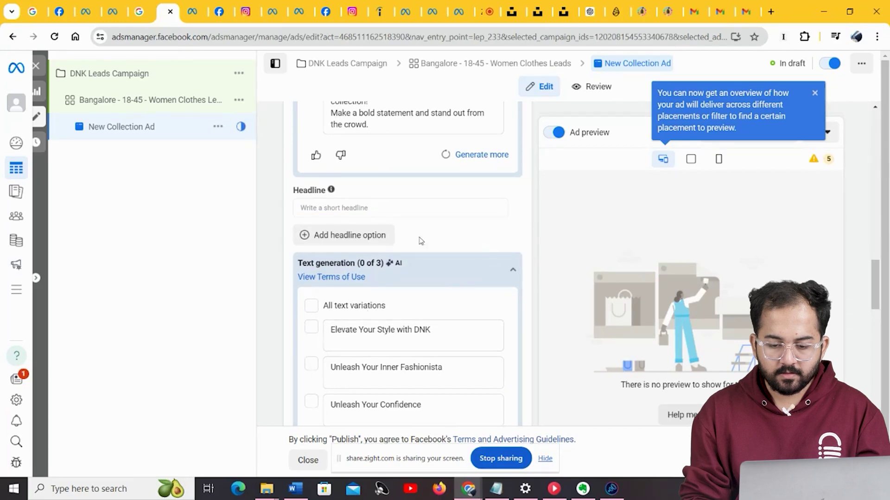
pyautogui.click(374, 207)
pyautogui.write("DNK's new inspiring summer collection")
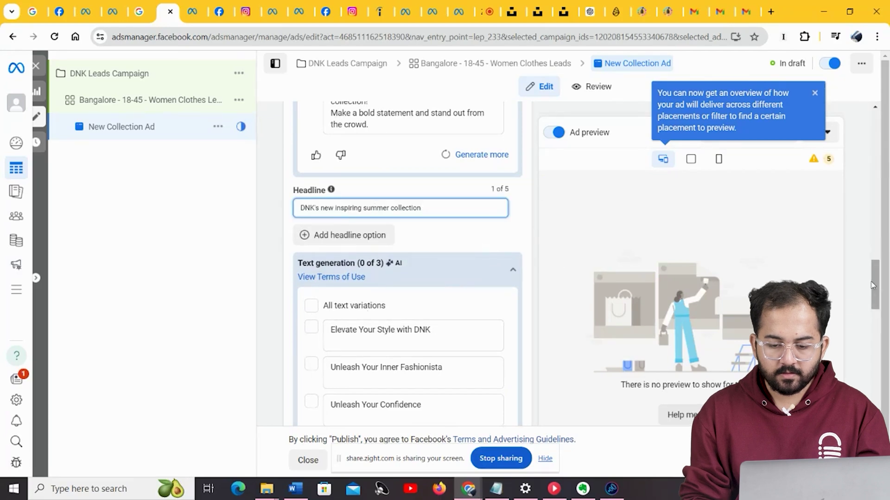
# Paste the website URL as the link description and set the call to action to Sign up.
pyautogui.scroll(-5, 468, 314)
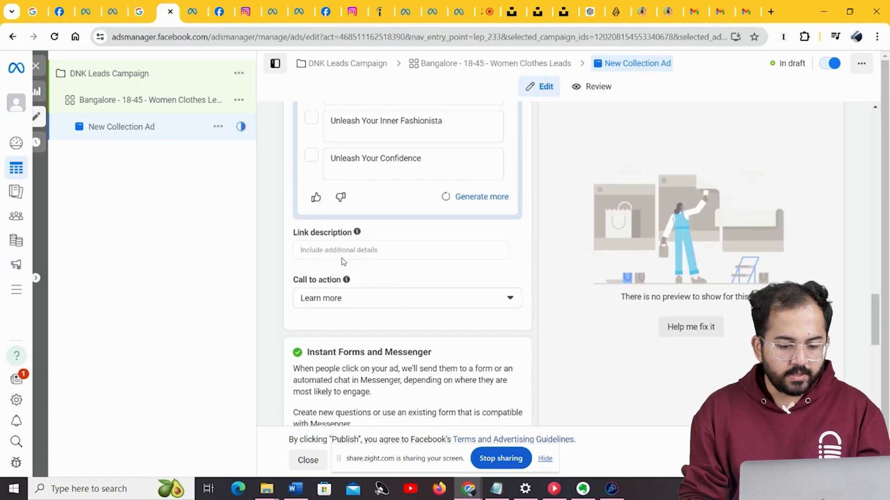
pyautogui.click(338, 250)
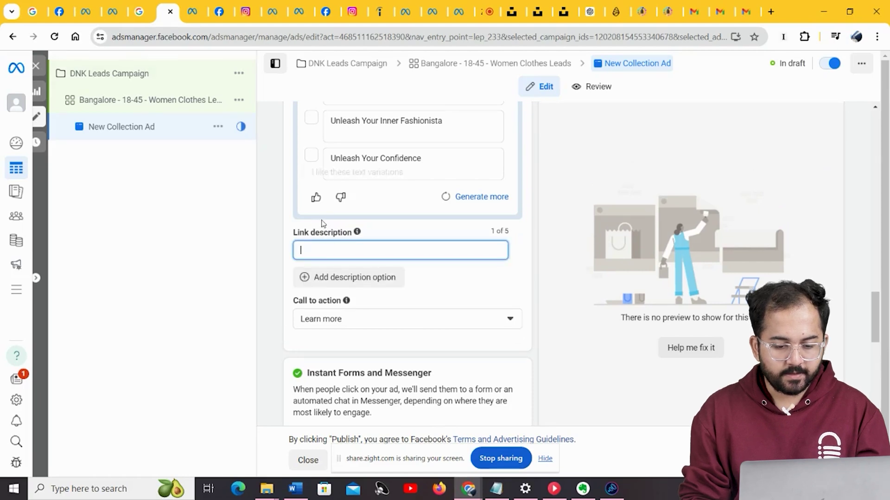
pyautogui.write('https://wordpress-673878-4448790.cloudwaysapps.com/')
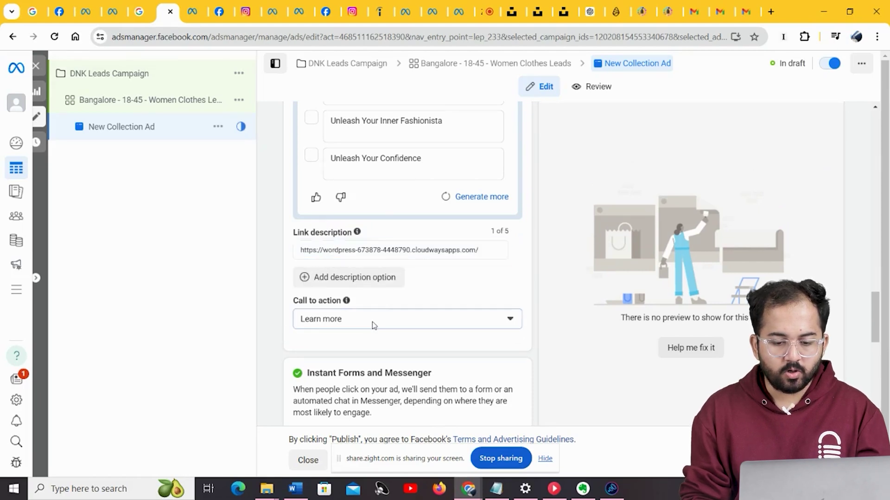
pyautogui.click(374, 326)
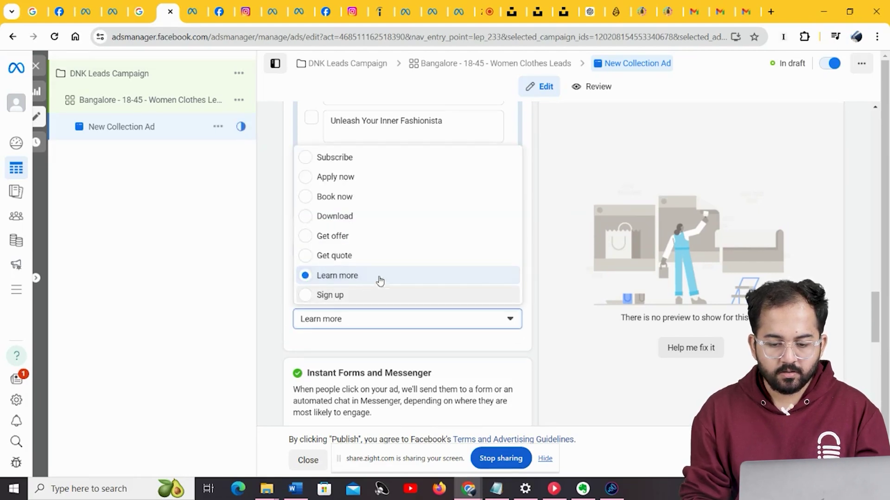
pyautogui.click(313, 299)
# Switch the ad to Carousel and add image cards, selecting the ahmad-ebadi green outfit image.
pyautogui.scroll(15, 433, 312)
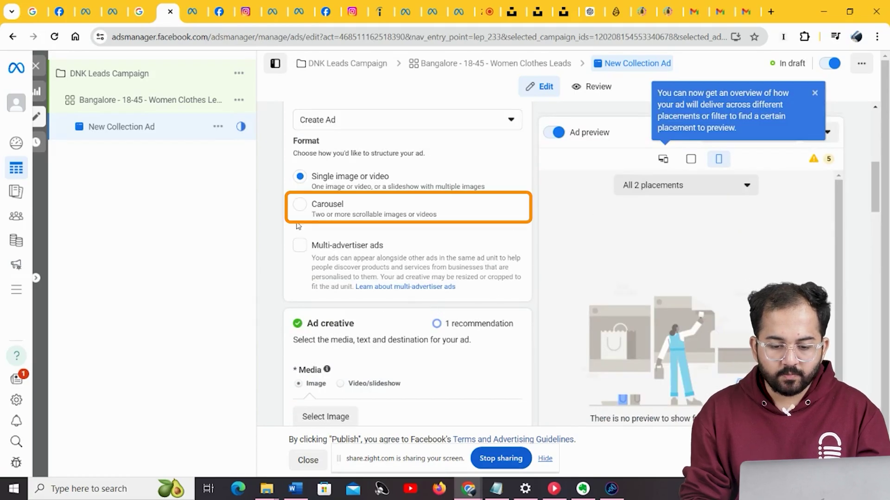
pyautogui.click(300, 206)
pyautogui.moveTo(870, 242); pyautogui.dragTo(870, 243)
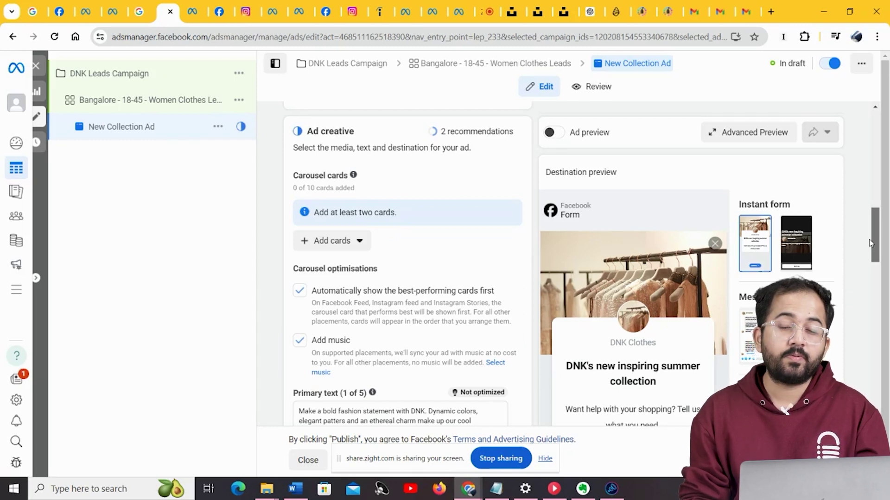
pyautogui.click(349, 242)
pyautogui.click(348, 269)
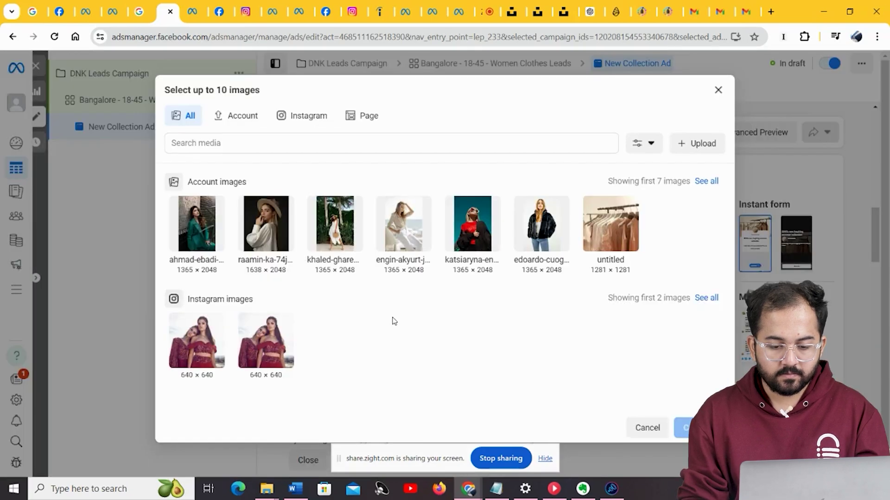
pyautogui.click(213, 230)
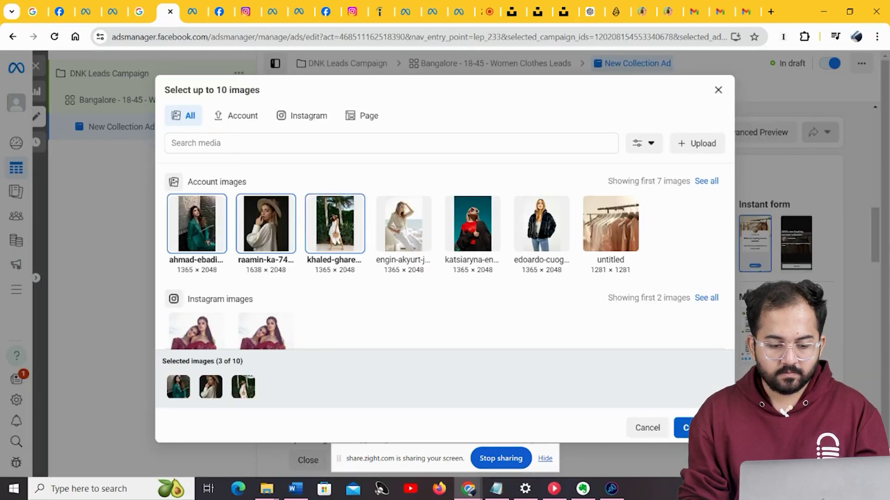
# Add the selected images as cards; give the first the headline 'Green Blazer' and description 'Crafted with…'.
pyautogui.press('Return')
pyautogui.click(324, 259)
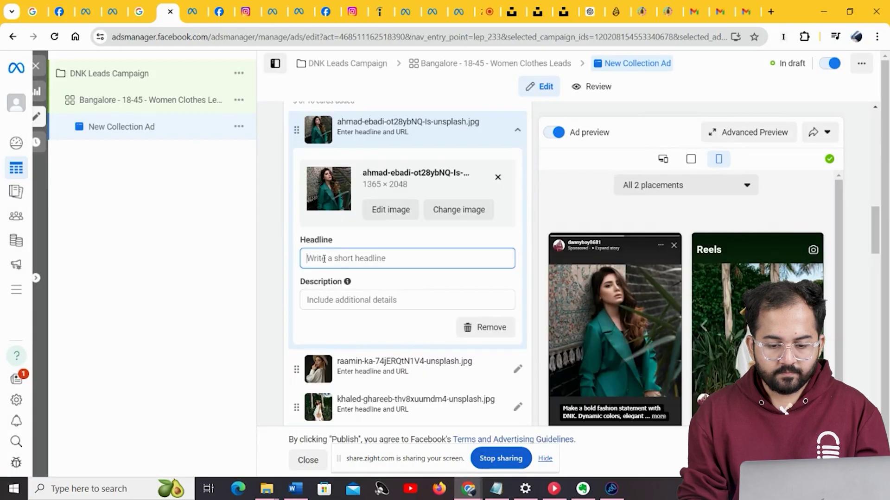
pyautogui.write('Green Blazer')
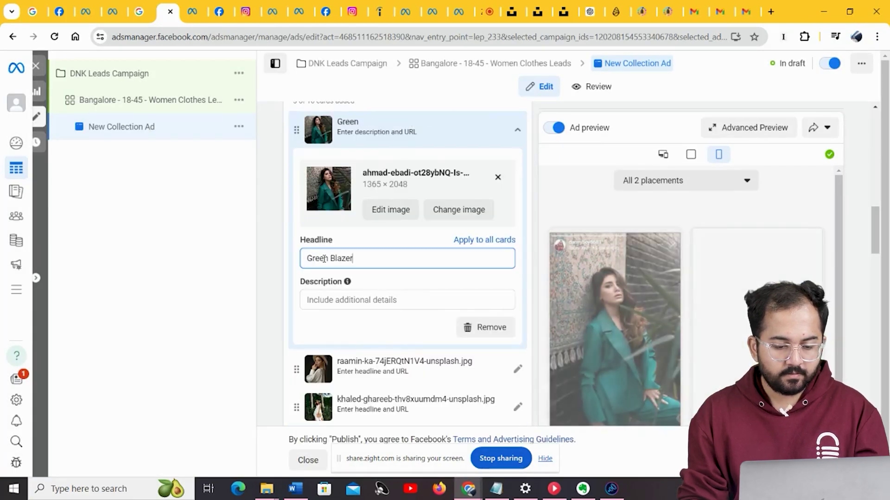
pyautogui.click(366, 305)
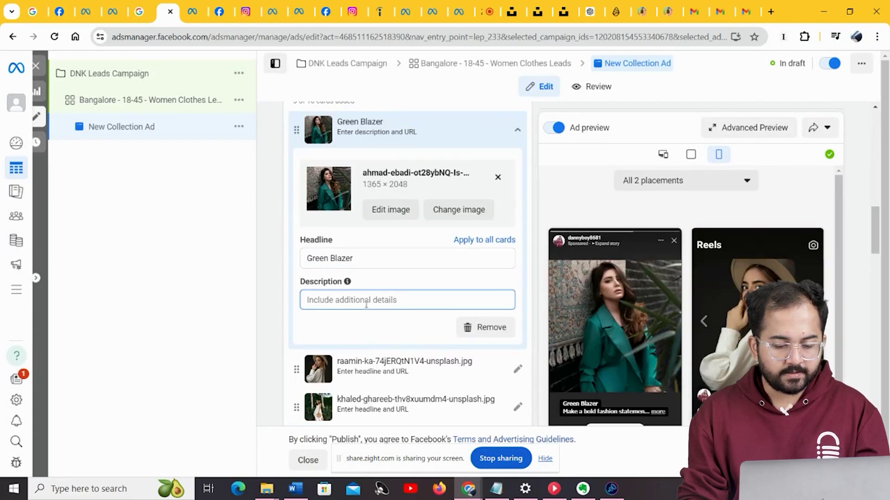
pyautogui.write('Crafted with the best natural fabrics')
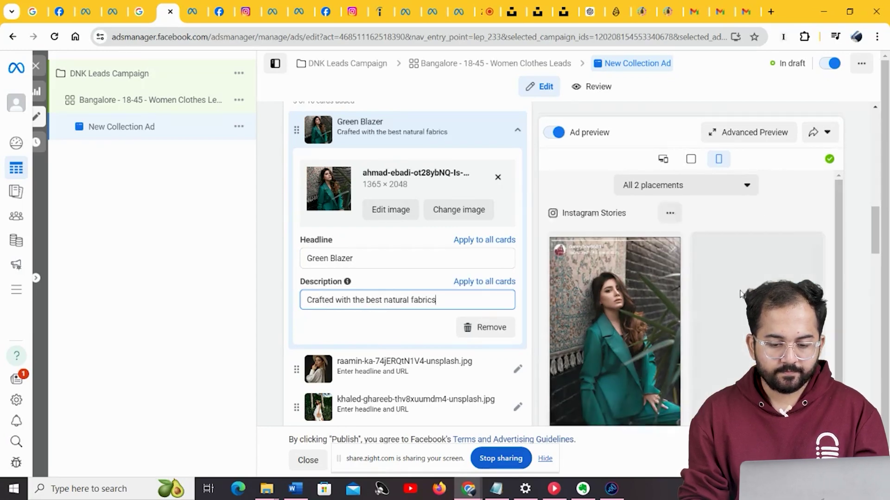
# Change the call to action to Get offer.
pyautogui.scroll(-10, 876, 292)
pyautogui.scroll(-6, 876, 293)
pyautogui.click(509, 194)
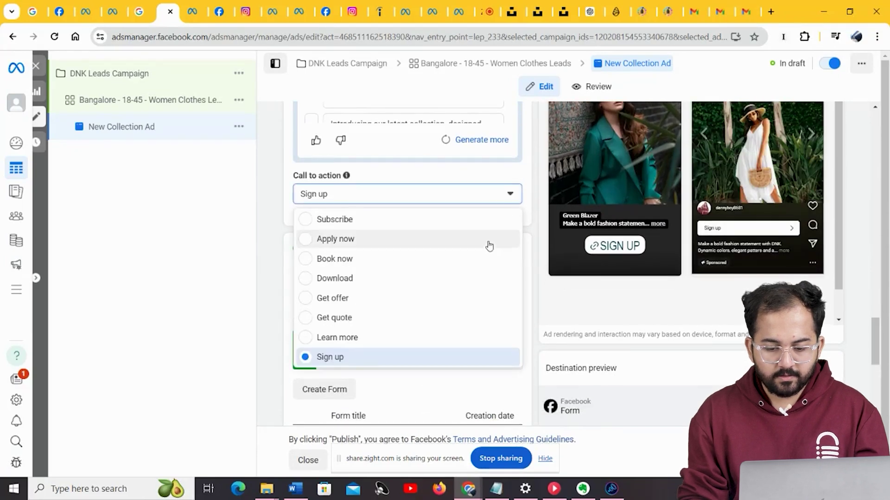
pyautogui.click(380, 298)
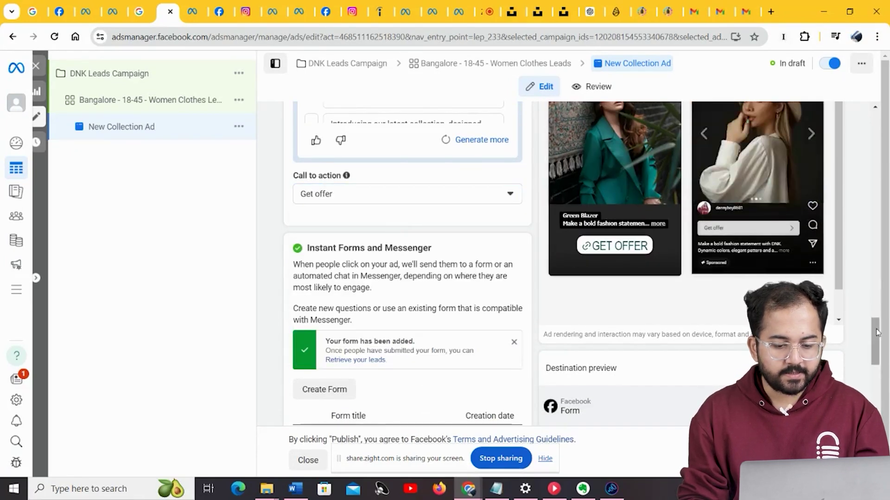
pyautogui.scroll(-4, 879, 355)
pyautogui.moveTo(878, 357); pyautogui.dragTo(874, 387)
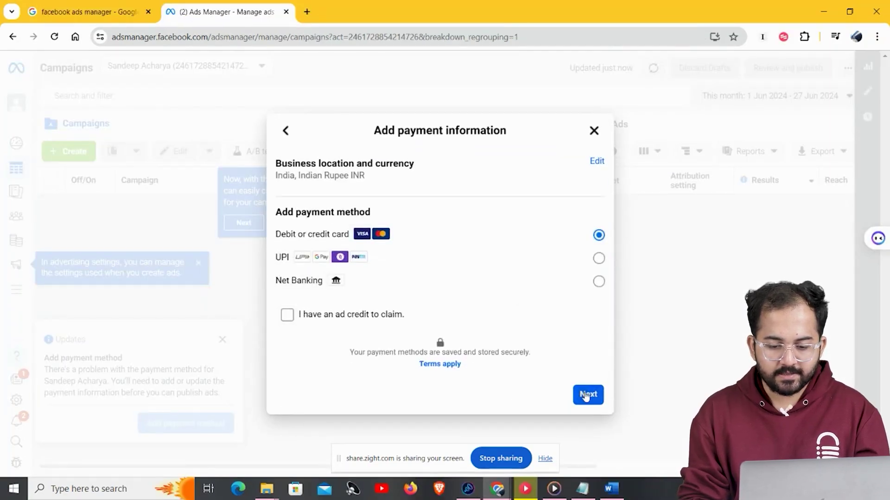
# Pay by debit or credit card, entering the card details and consents, then dismiss the tip.
pyautogui.click(586, 395)
pyautogui.click(358, 230)
pyautogui.press('Tab')
pyautogui.press('Tab')
pyautogui.write('***')
pyautogui.press('Tab')
pyautogui.press('space')
pyautogui.press('Tab')
pyautogui.press('space')
pyautogui.press('Return')
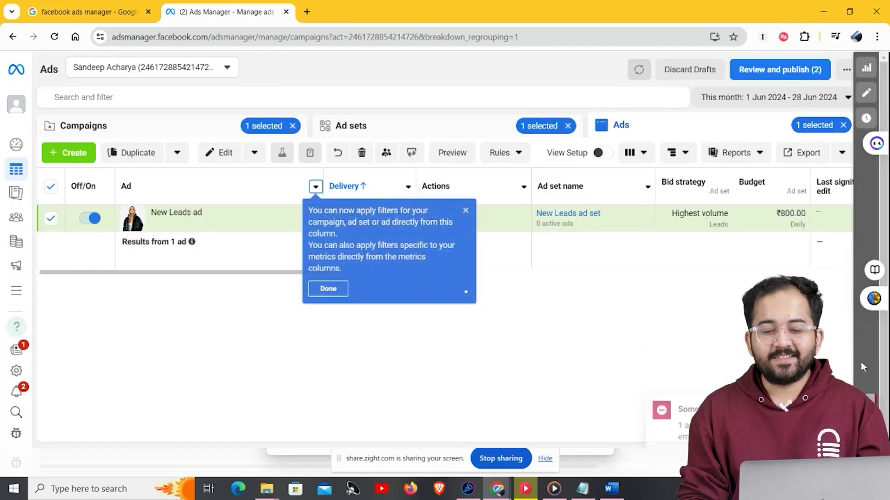
pyautogui.click(328, 289)
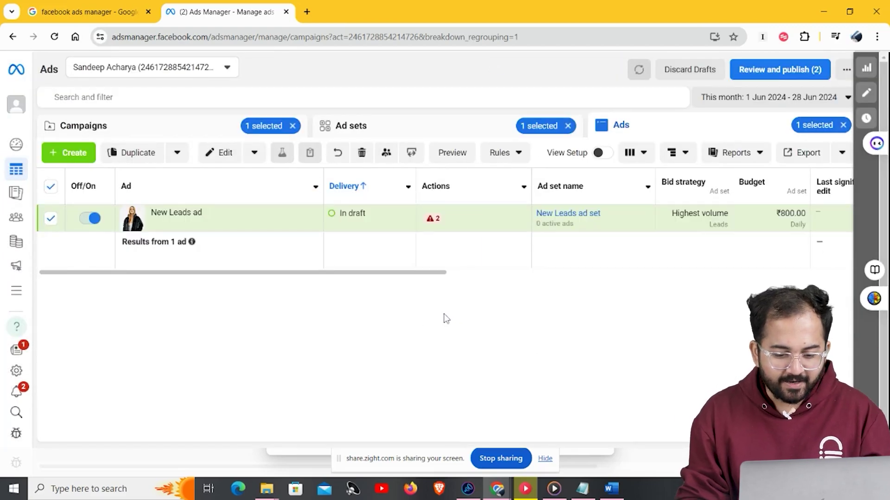